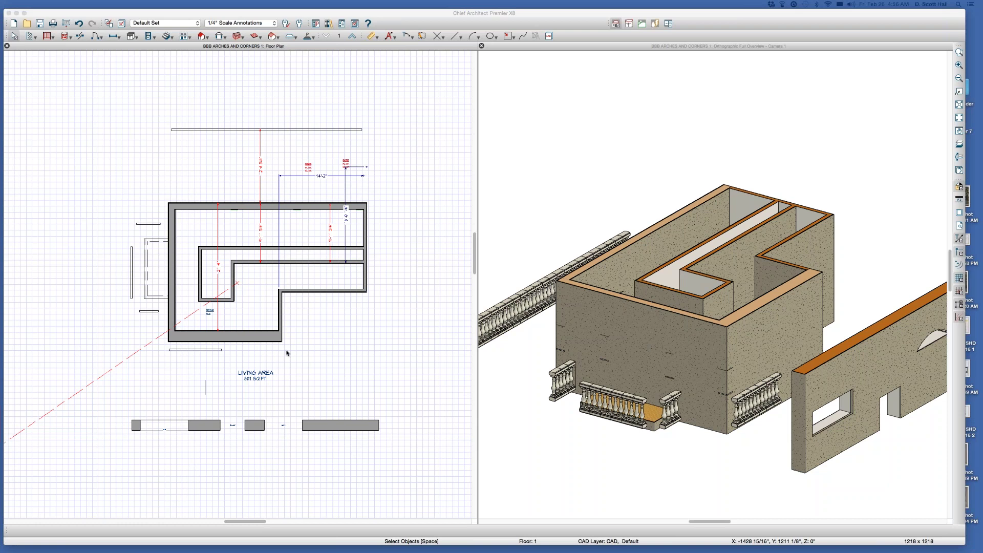
Copy the pass-through opening from the freestanding wall into the building's front wall, position it at the left corner and narrow it to about 3'-11 7/8"
click(169, 429)
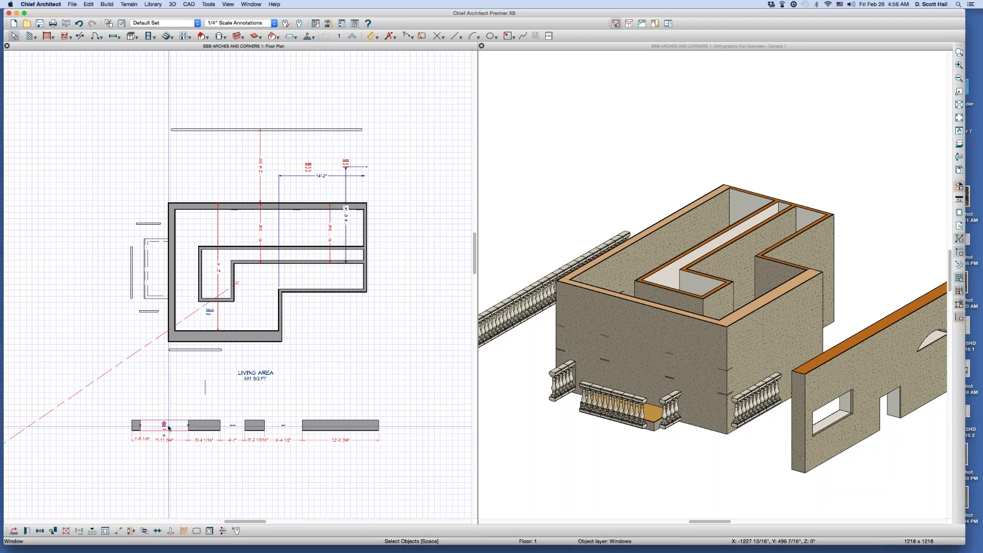
drag(169, 429, 222, 340)
scroll(221, 341, up, 2)
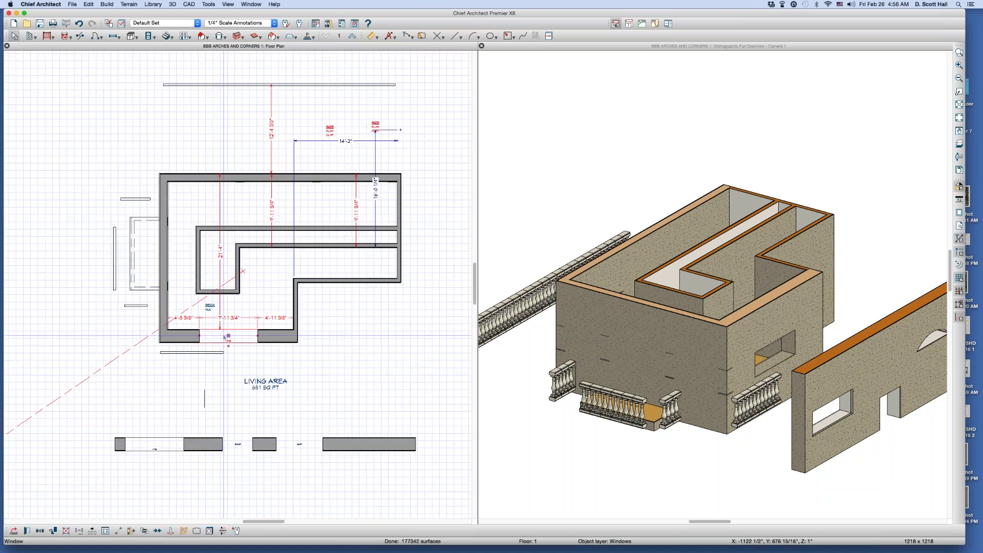
drag(224, 338, 185, 359)
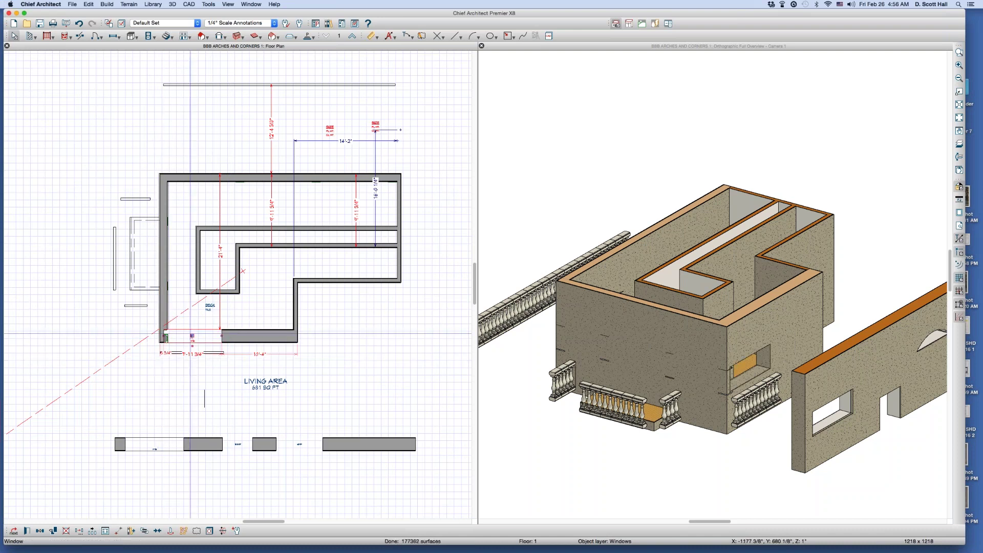
drag(222, 336, 192, 337)
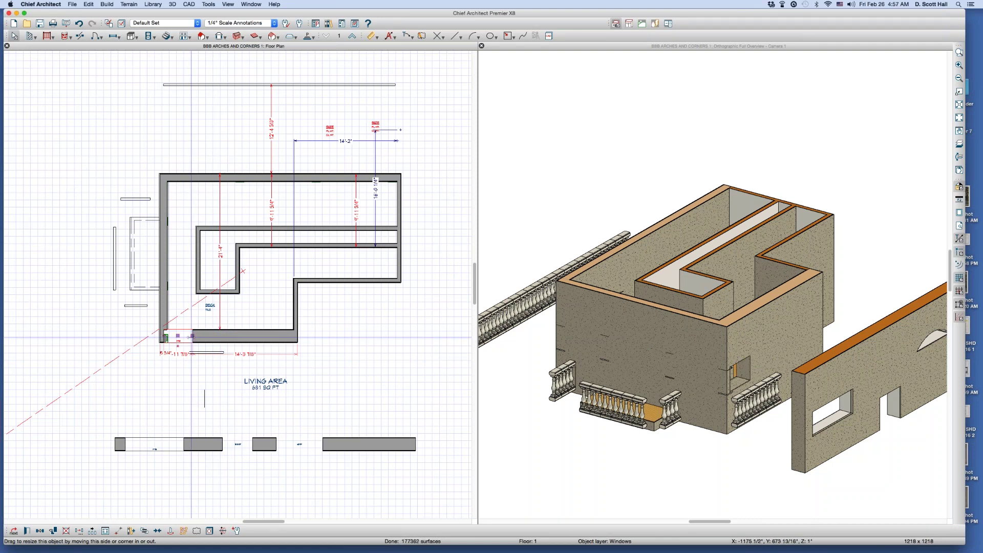
Copy the narrowed opening into the adjoining left side wall, move it to the shared corner and inspect the corner column in 3D
click(169, 307)
click(164, 306)
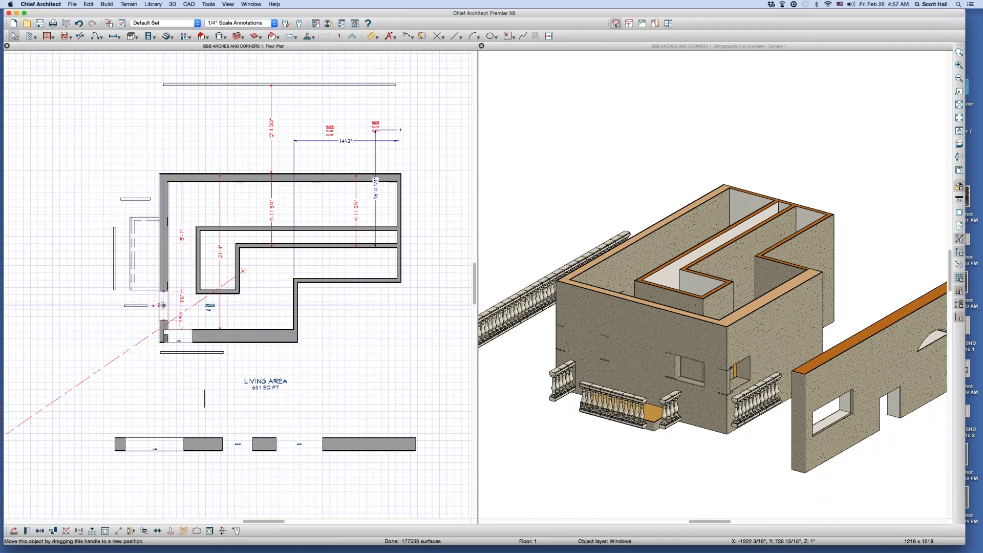
drag(162, 306, 154, 341)
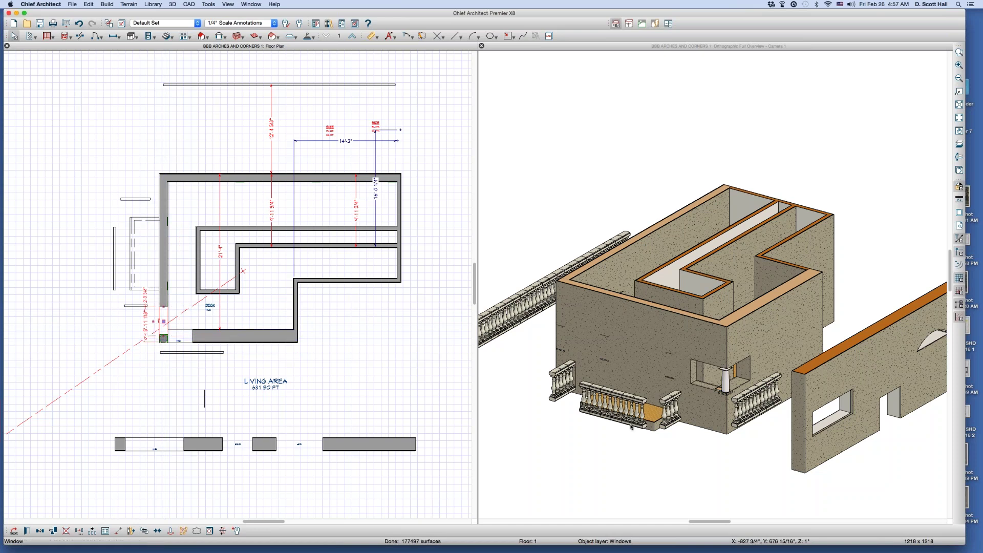
scroll(720, 403, up, 4)
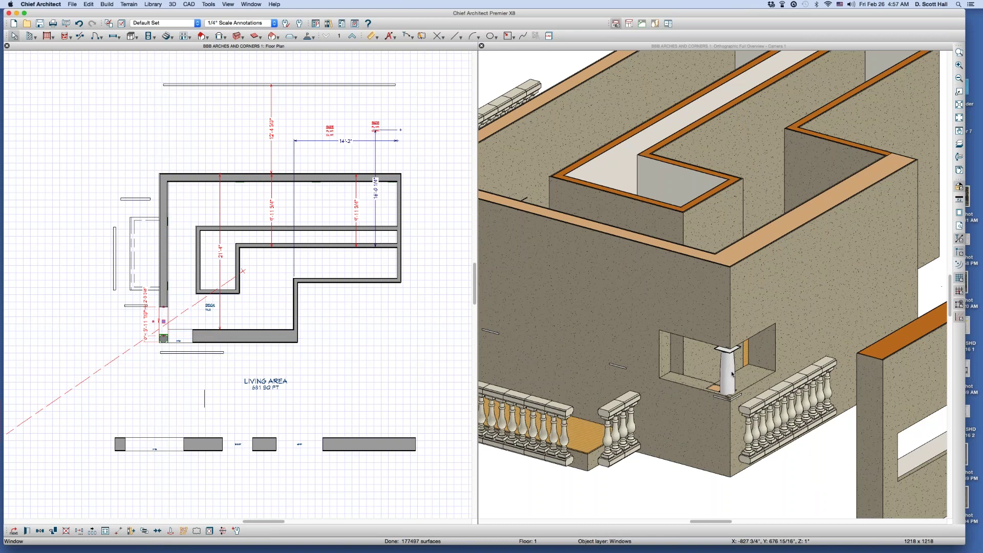
click(732, 374)
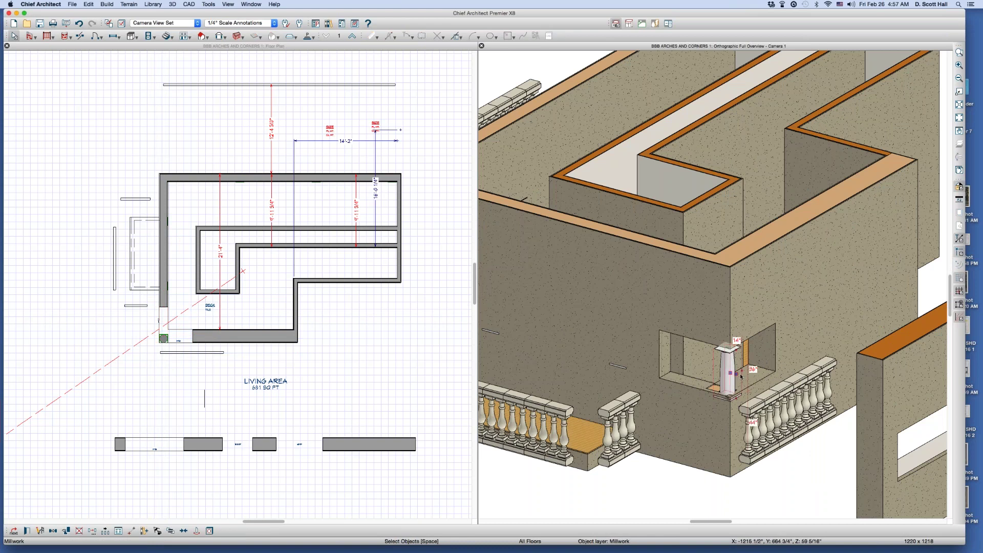
click(194, 369)
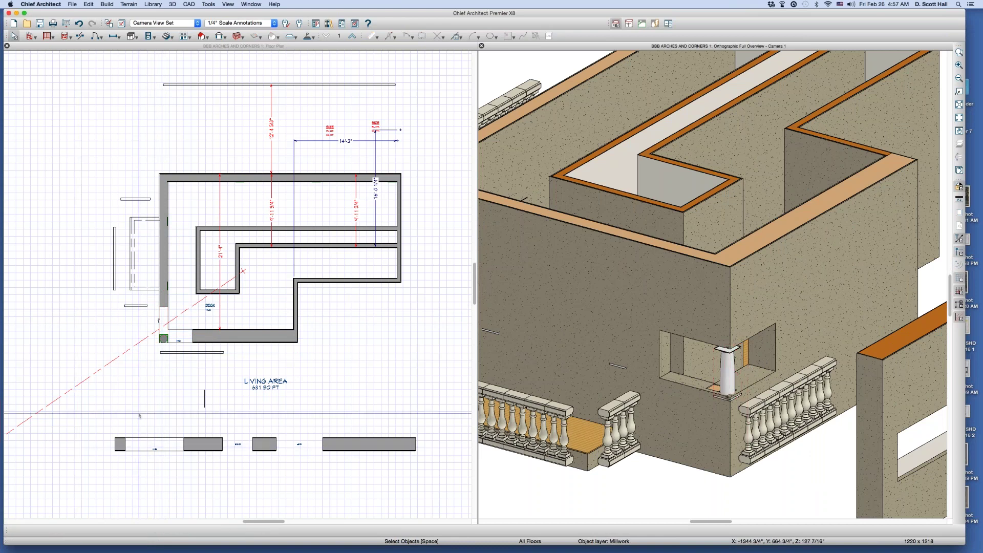
Place another copy of the small opening farther along the front wall and stretch it toward the right corner to about 8'-4 11/16" wide
click(179, 337)
click(178, 337)
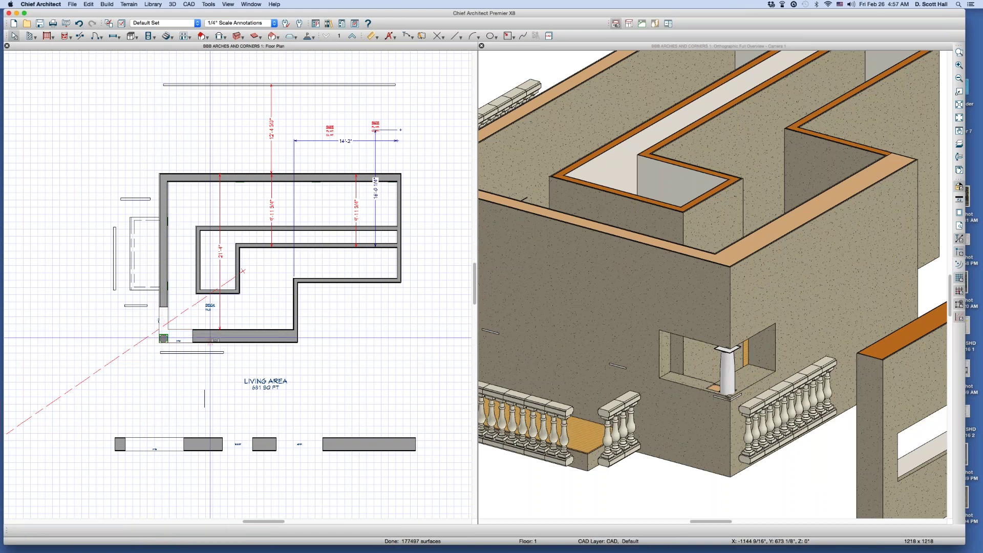
key(Escape)
click(246, 338)
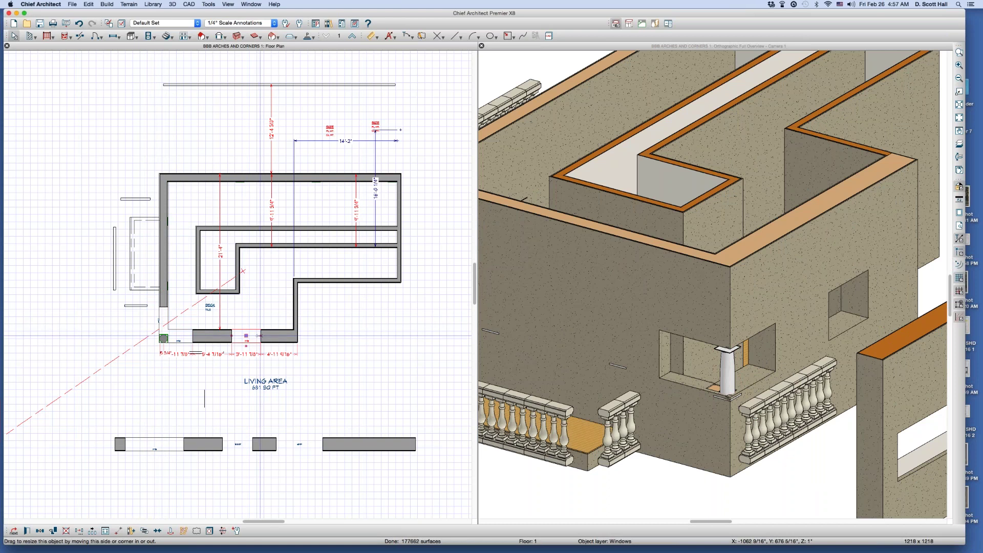
drag(261, 335, 294, 337)
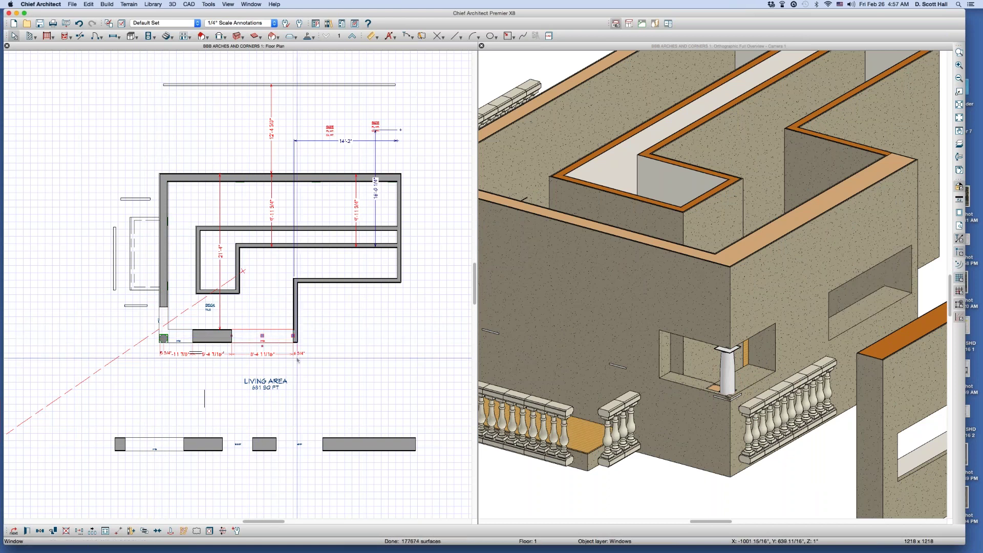
Shift the wide front opening closer to the right corner and copy the small opening into the short return wall at that corner
click(663, 320)
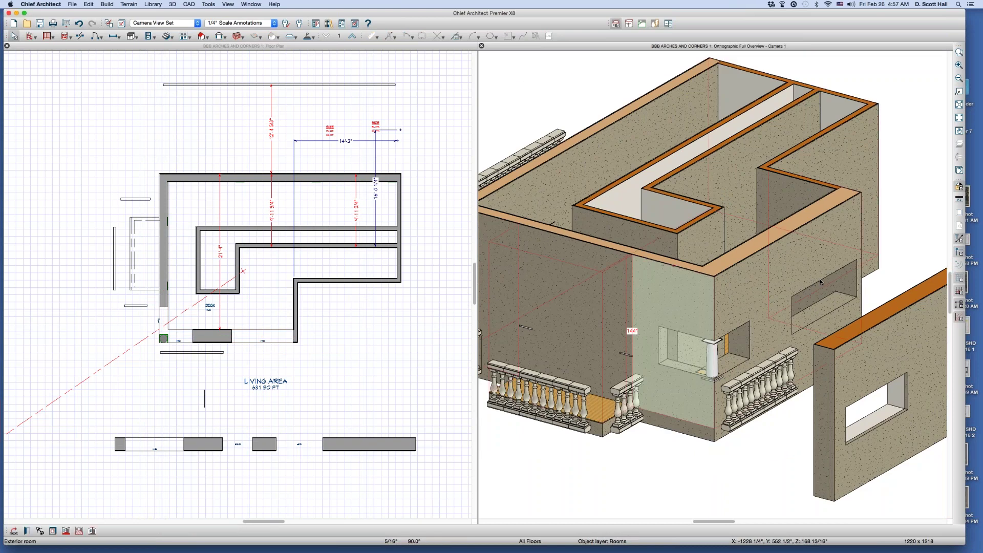
click(810, 343)
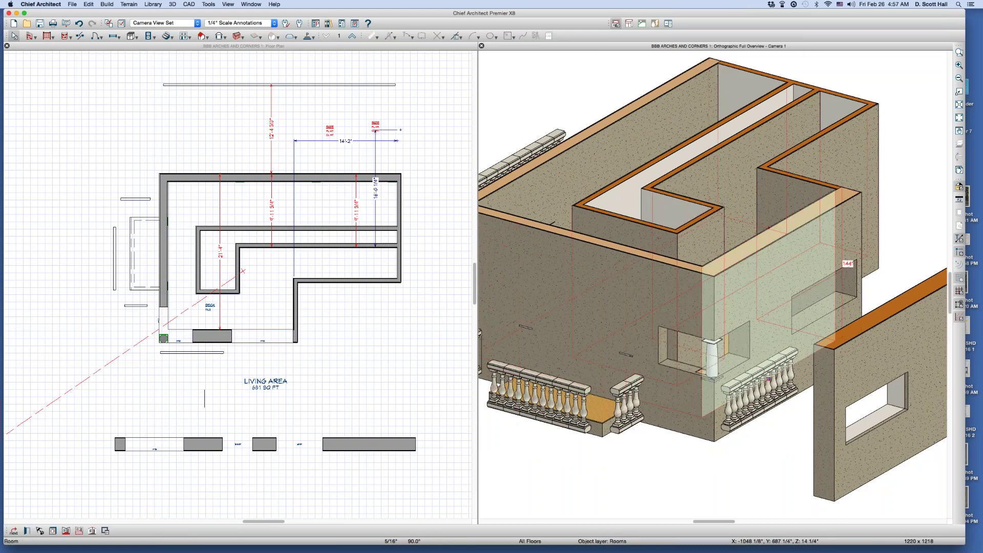
drag(810, 343, 639, 353)
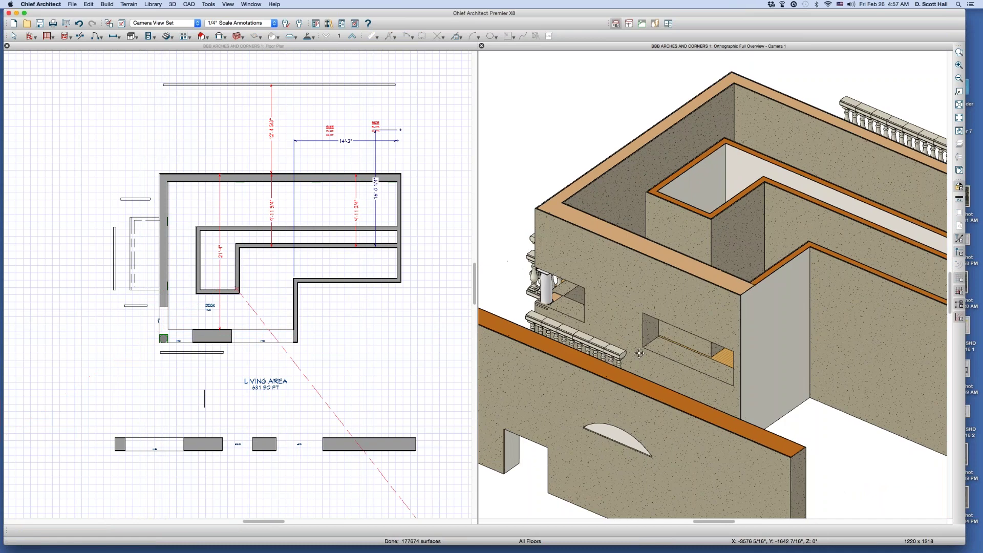
click(290, 338)
scroll(290, 338, up, 2)
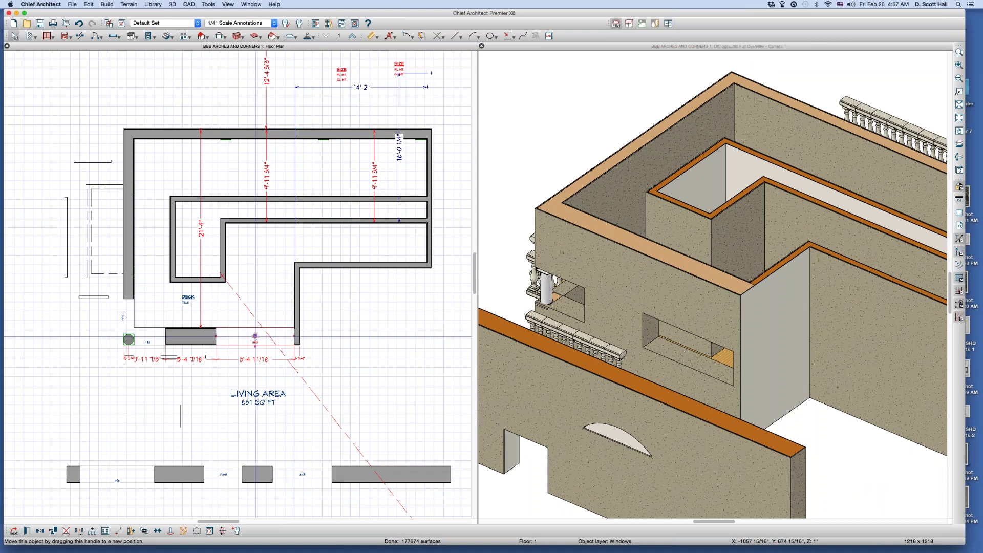
drag(255, 337, 336, 356)
key(Escape)
click(146, 337)
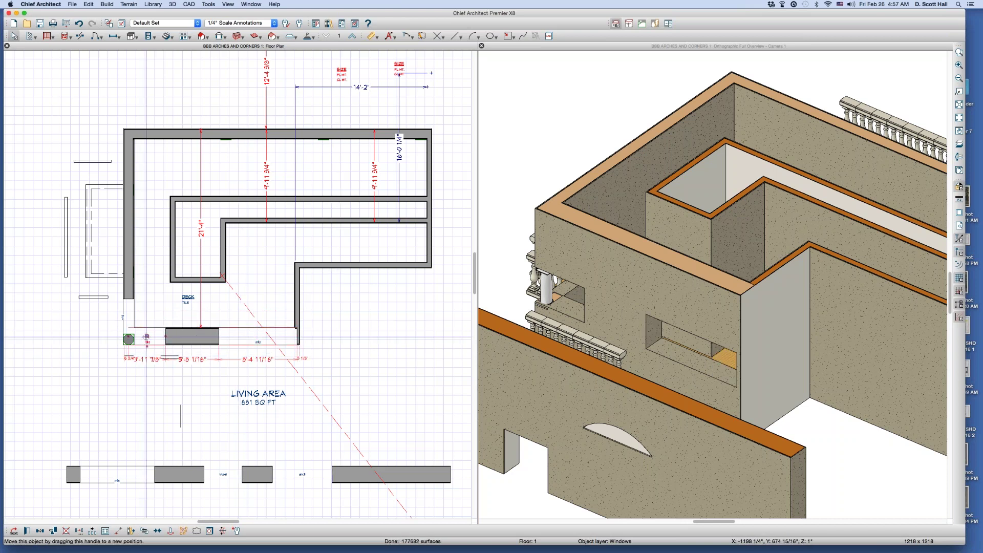
drag(146, 337, 334, 347)
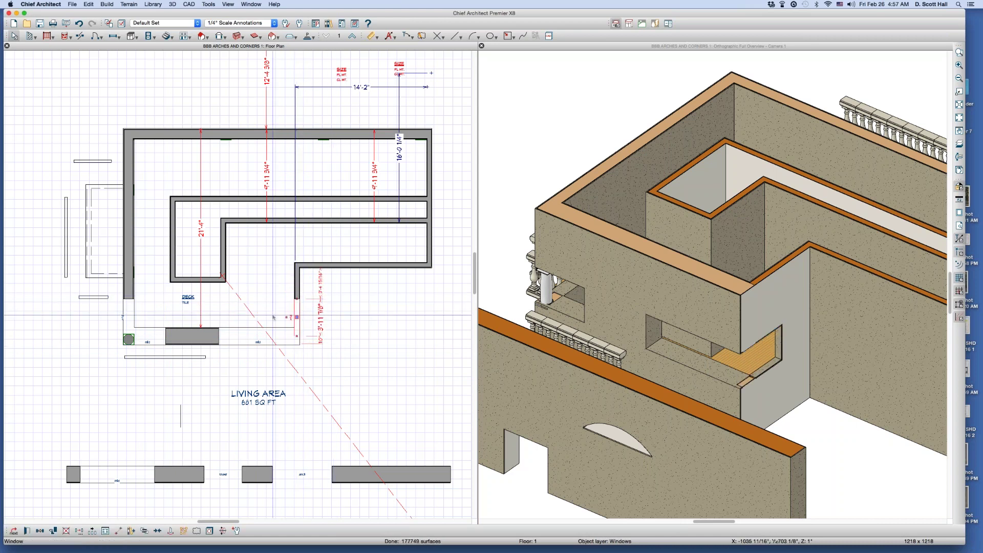
Examine the frame settings of the two openings at the right corner, including the corner post option
click(249, 336)
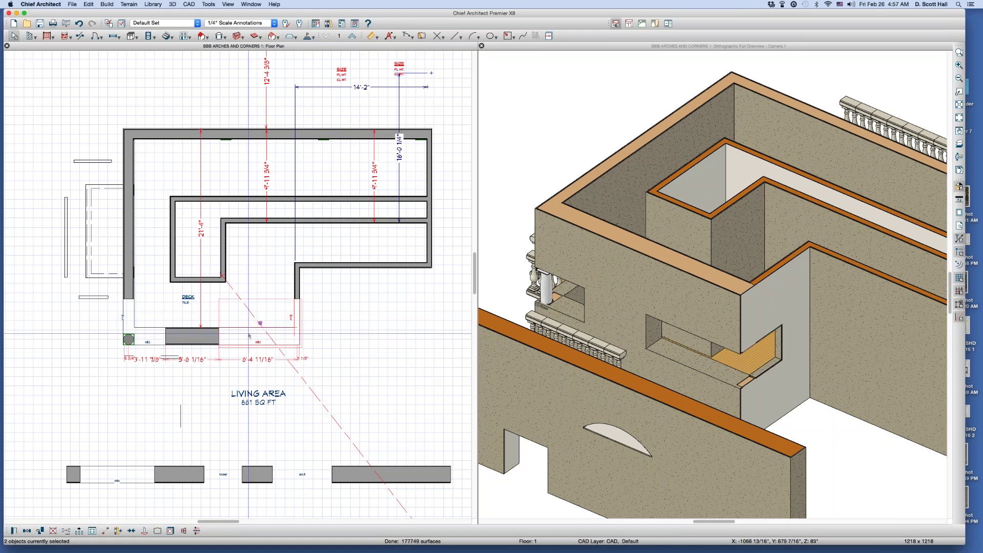
double_click(250, 336)
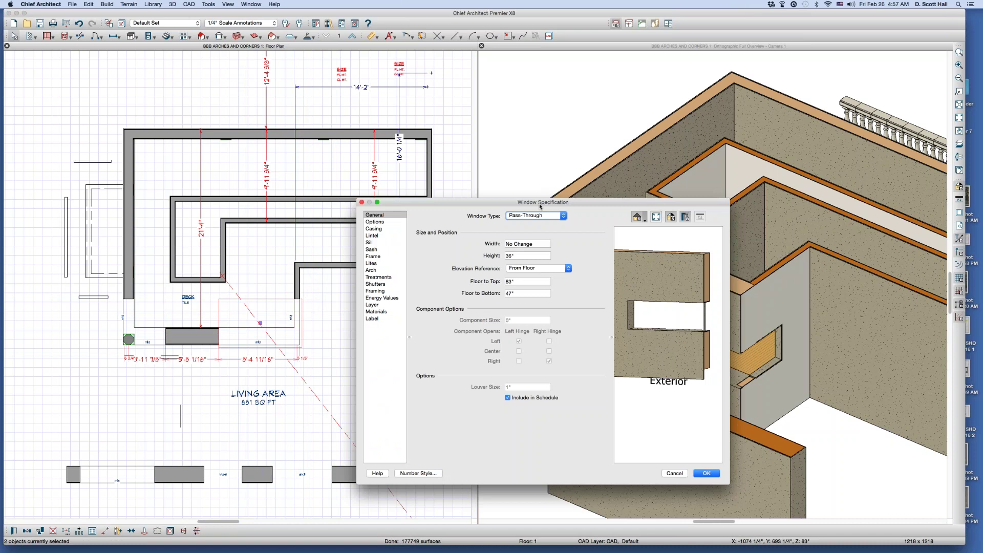
click(372, 256)
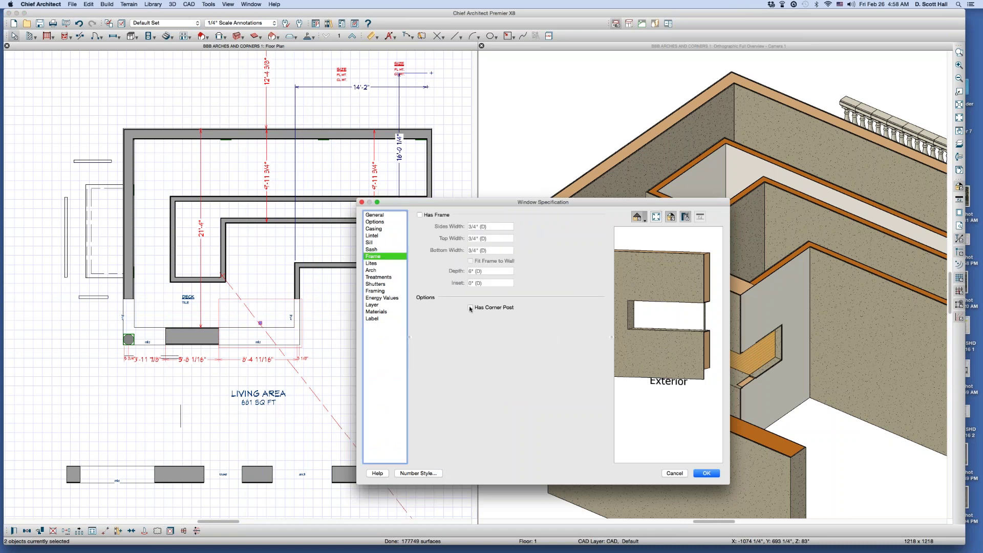
click(674, 473)
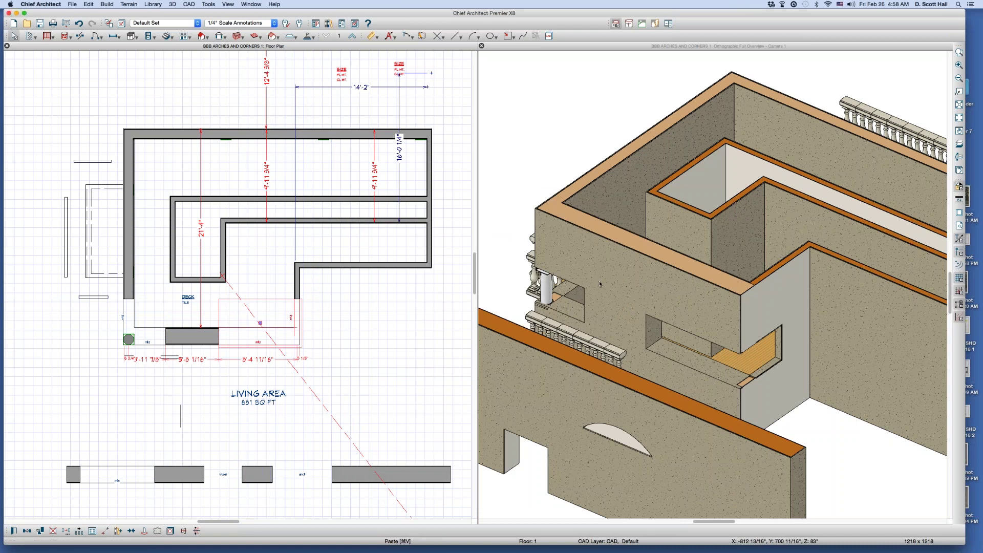
Reverse the layers of the short return wall that holds the right corner opening
scroll(360, 250, up, 7)
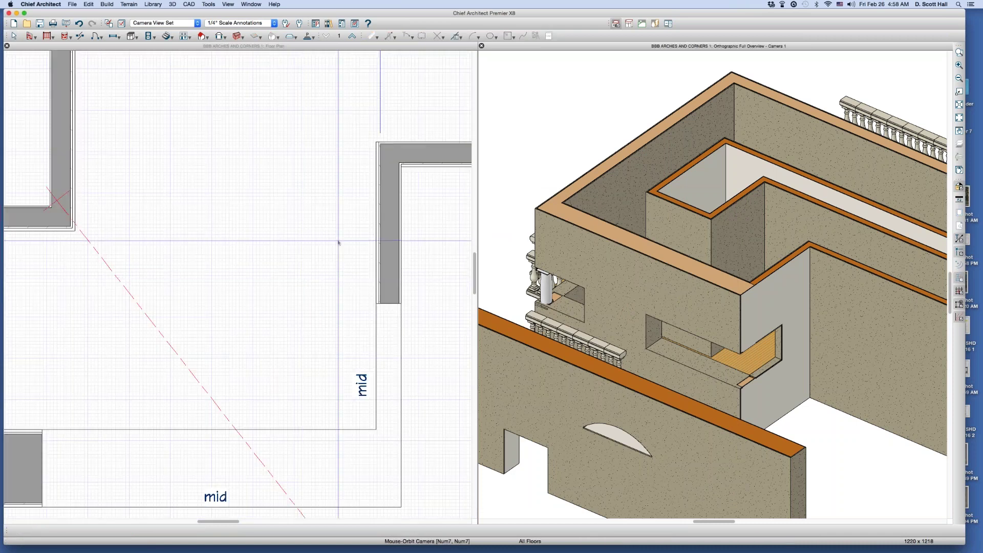
click(395, 215)
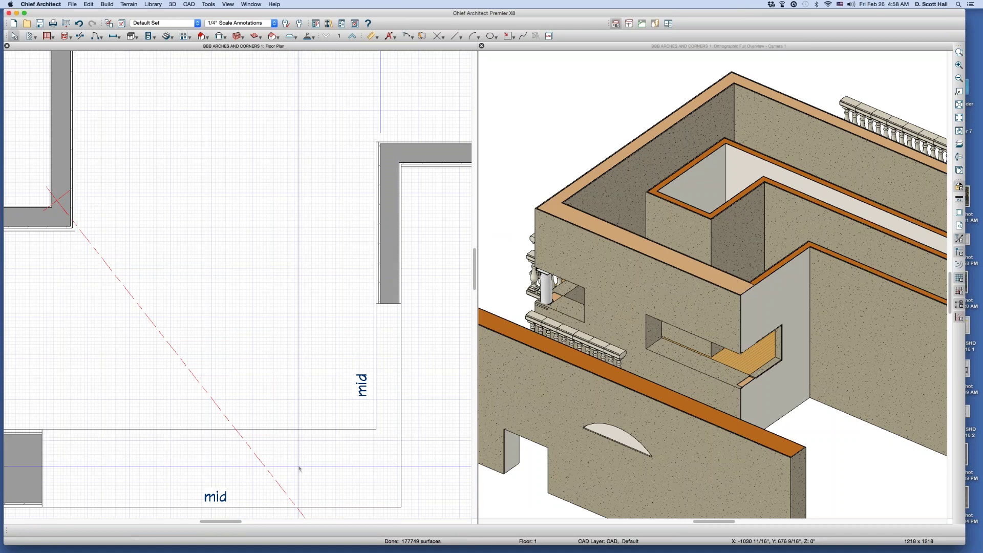
click(396, 193)
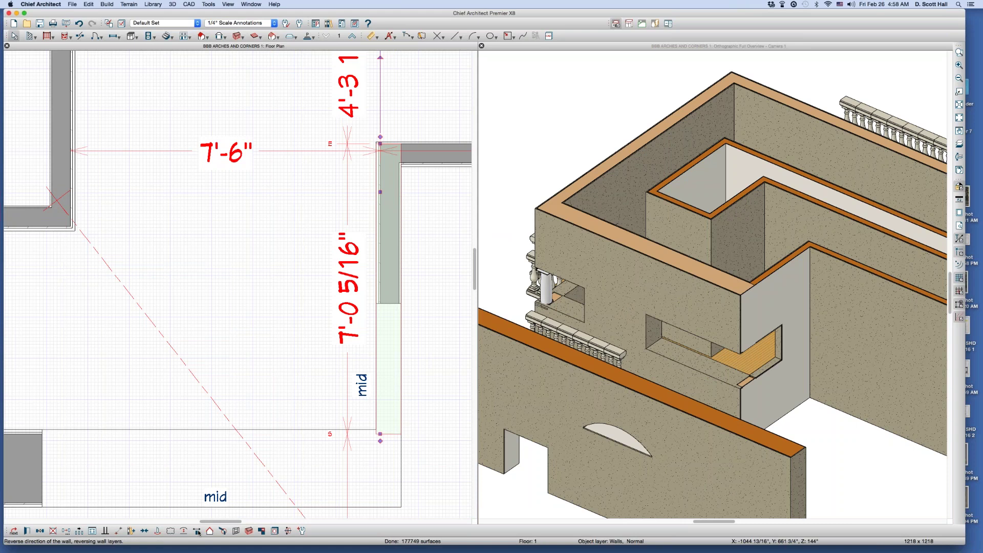
scroll(296, 270, down, 5)
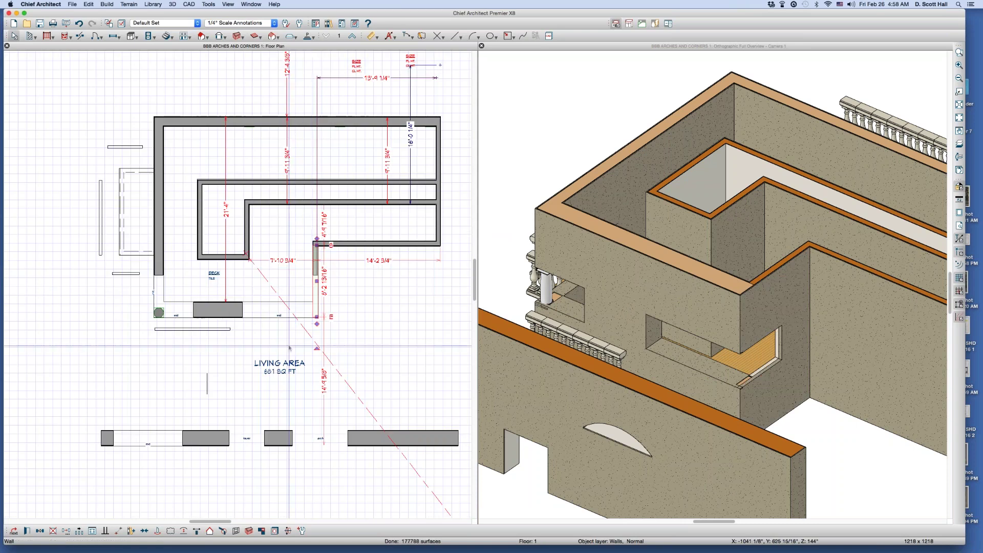
key(Escape)
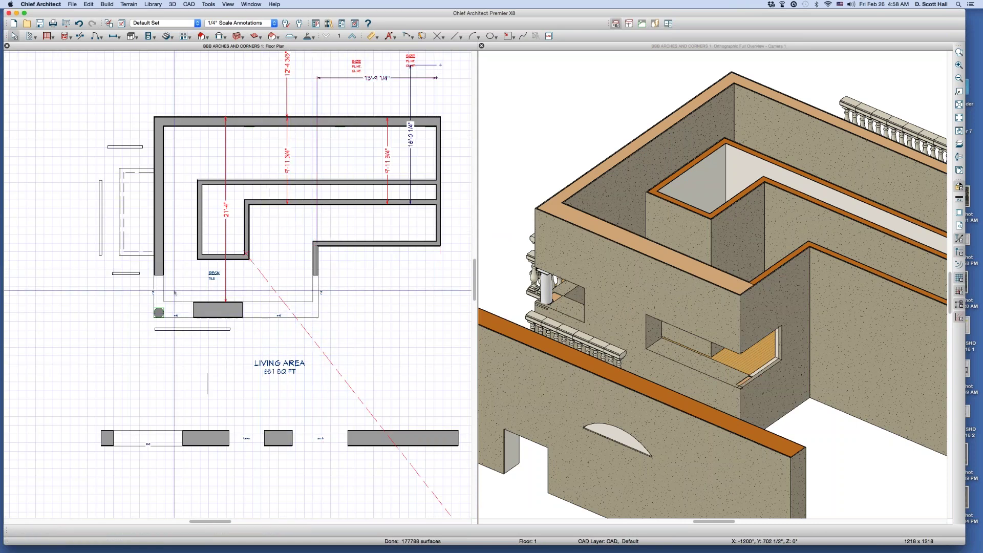
Widen the left front opening toward the neighbouring wide opening to about 9'-5 15/16"
click(225, 308)
drag(225, 308, 229, 324)
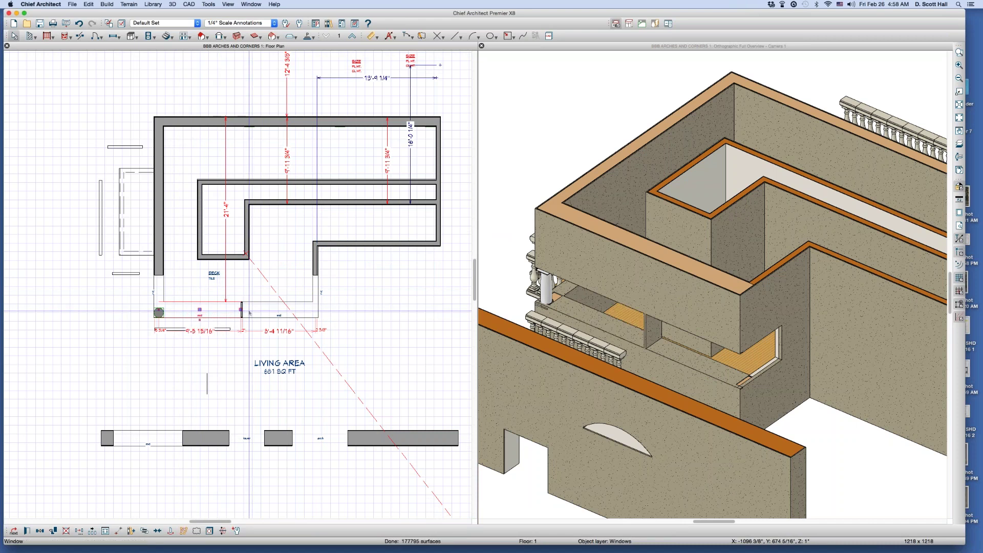
scroll(229, 326, up, 4)
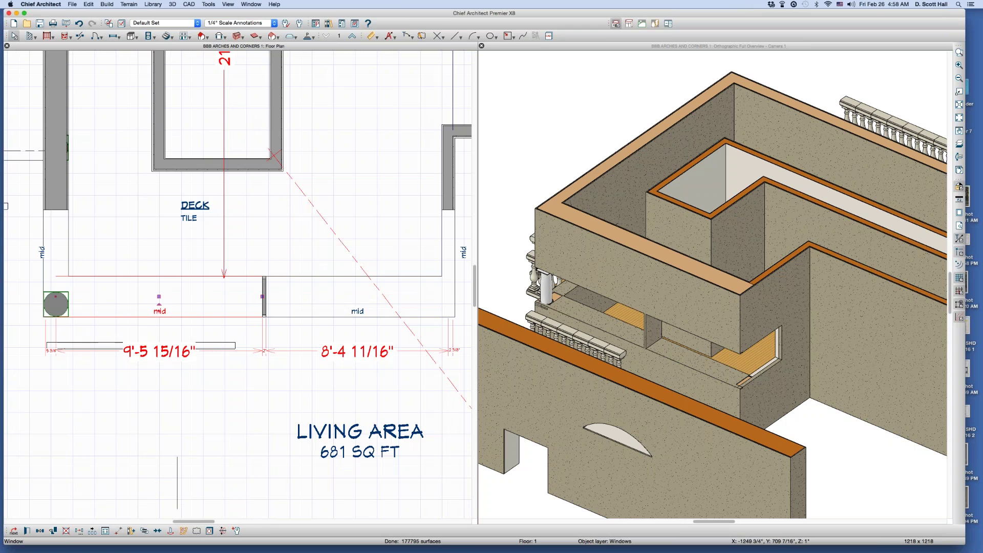
key(Escape)
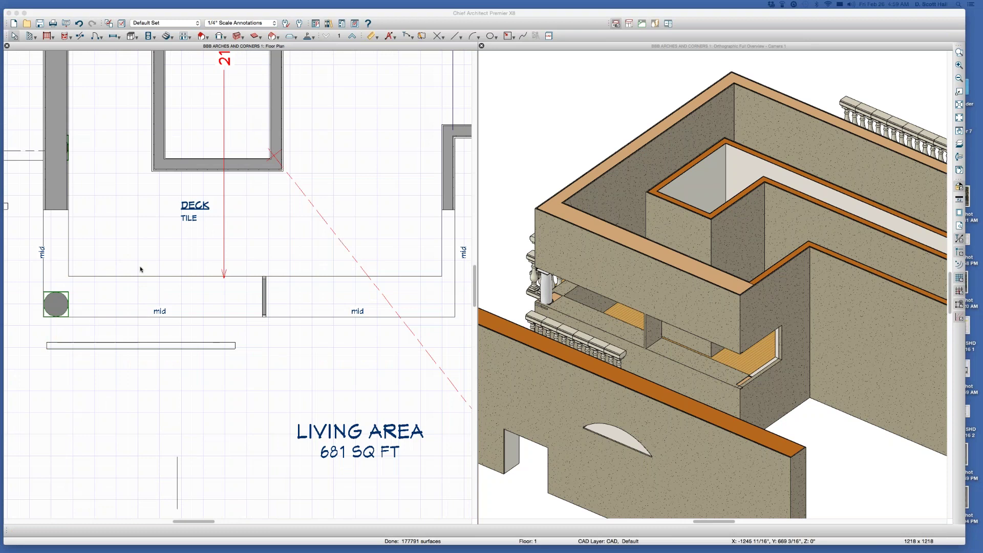
Extend the left front opening to about 9'-7 15/16" so it meets the edge of the adjacent wide opening
click(239, 296)
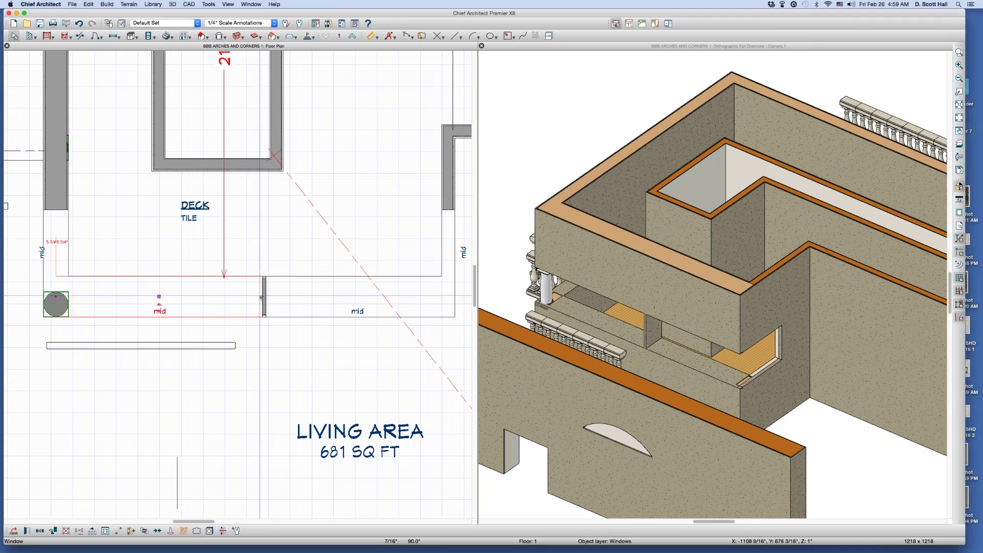
drag(260, 298, 277, 303)
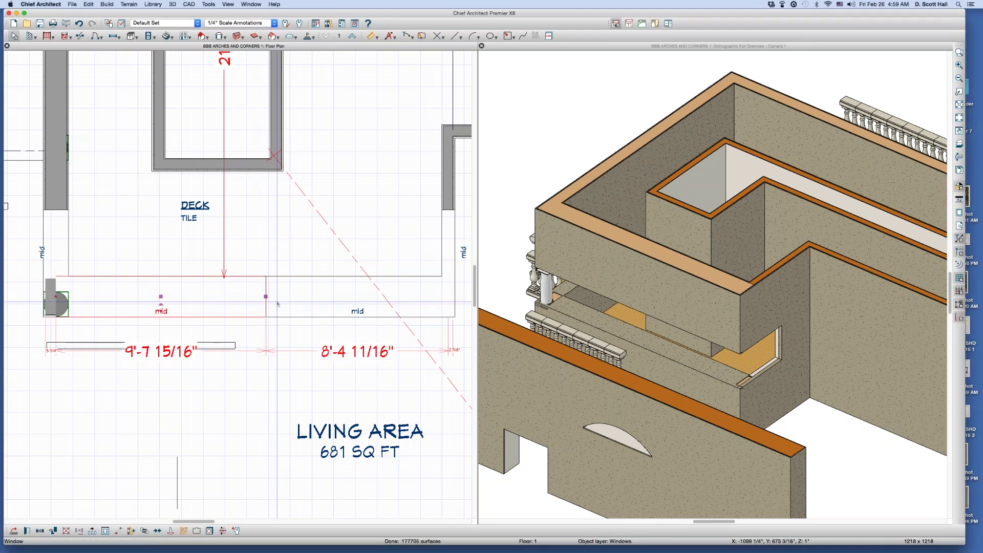
key(Escape)
scroll(283, 317, down, 2)
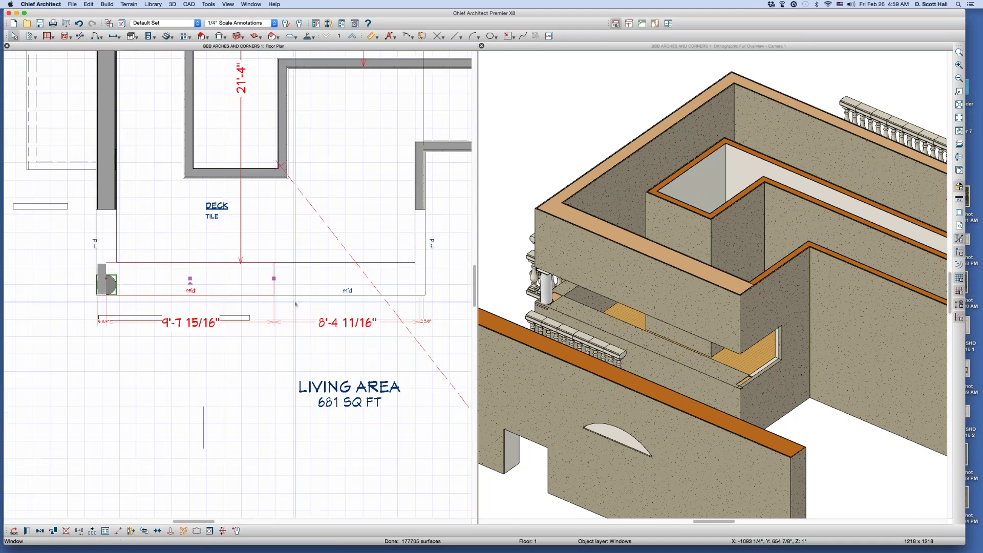
click(275, 314)
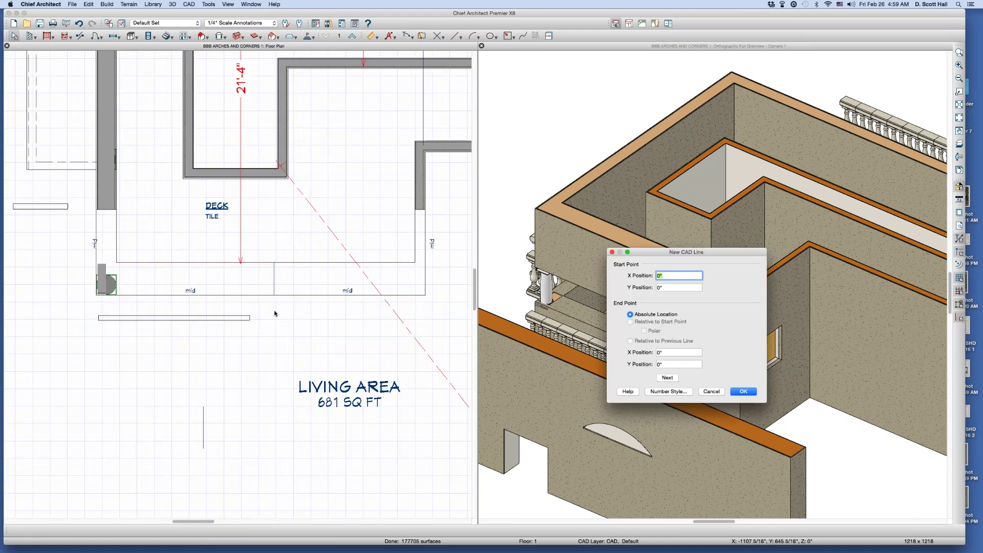
click(711, 391)
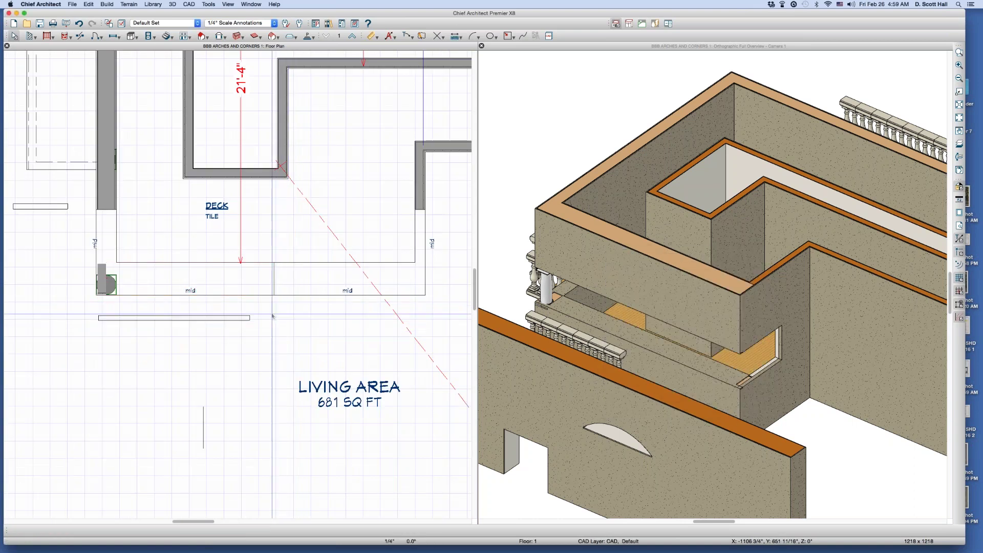
click(391, 352)
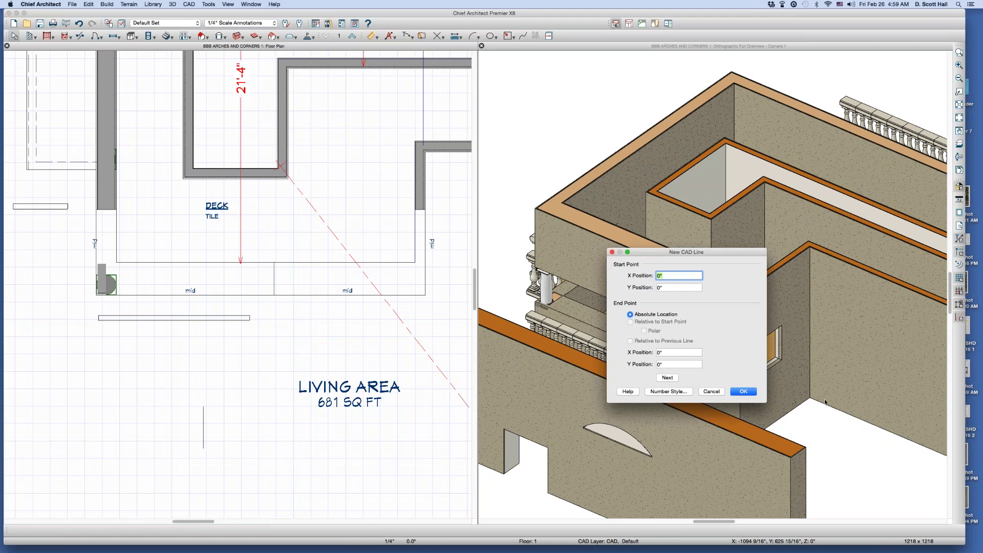
click(711, 391)
click(661, 367)
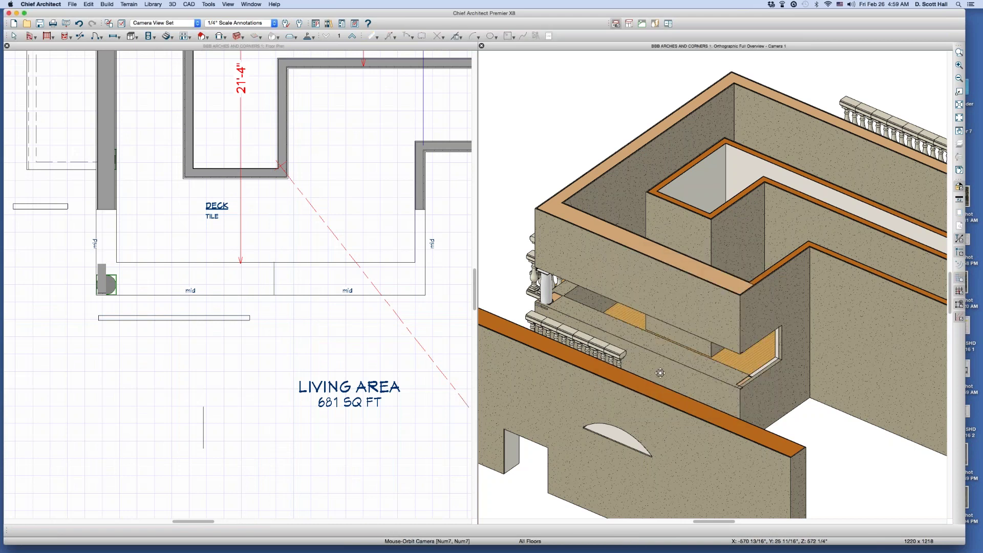
Copy the 4'-1" rectangular doorway from the freestanding wall into the building's front wall near its left corner
drag(659, 361, 518, 308)
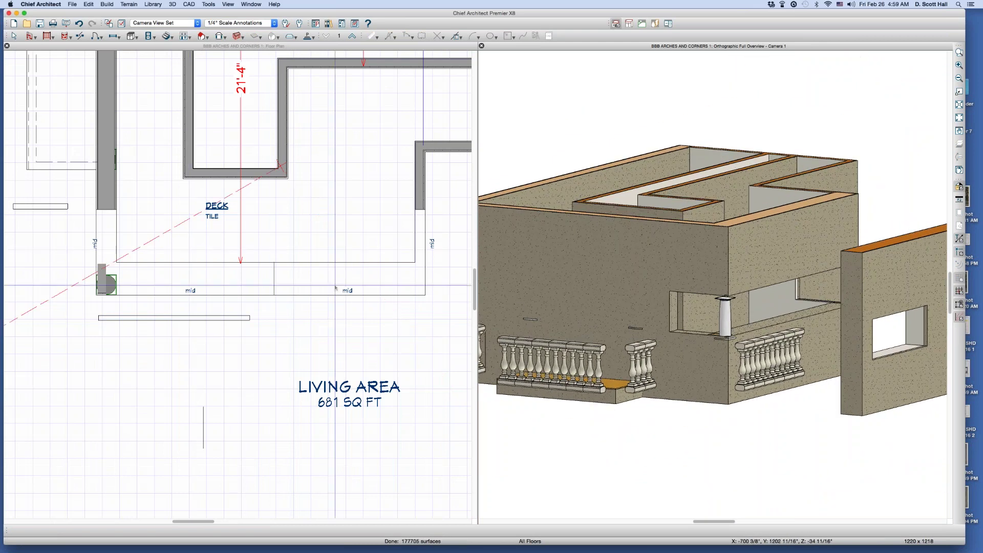
scroll(327, 307, down, 5)
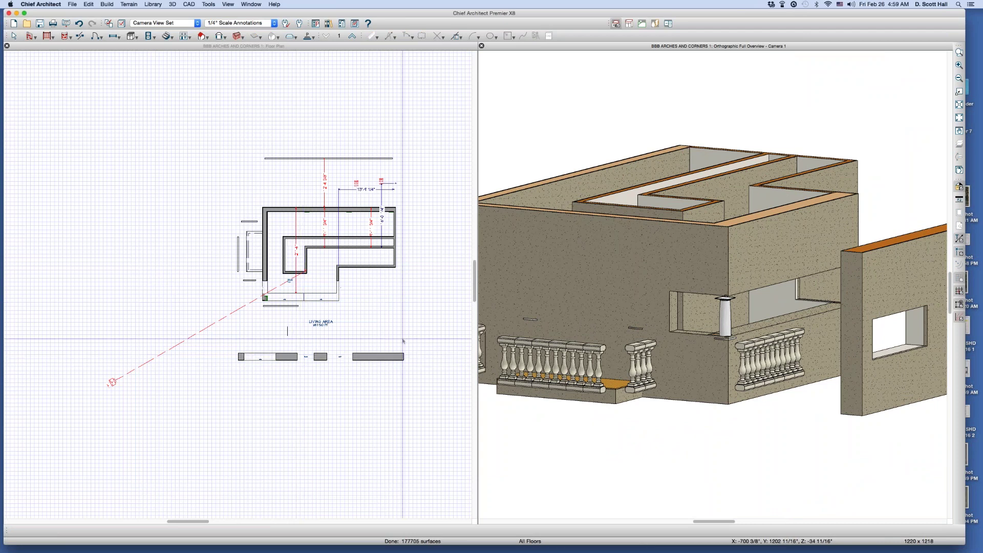
click(306, 355)
scroll(305, 354, up, 3)
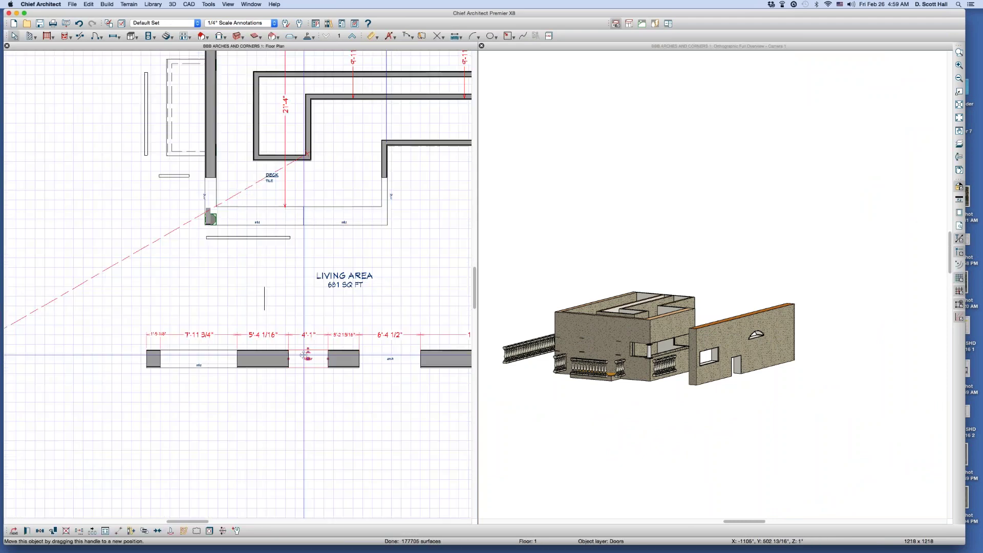
key(Escape)
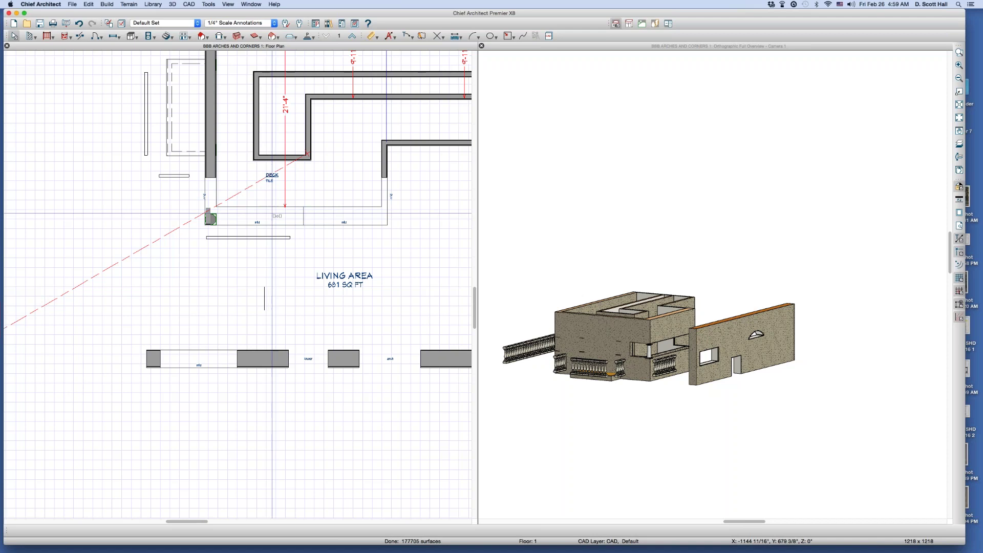
click(272, 213)
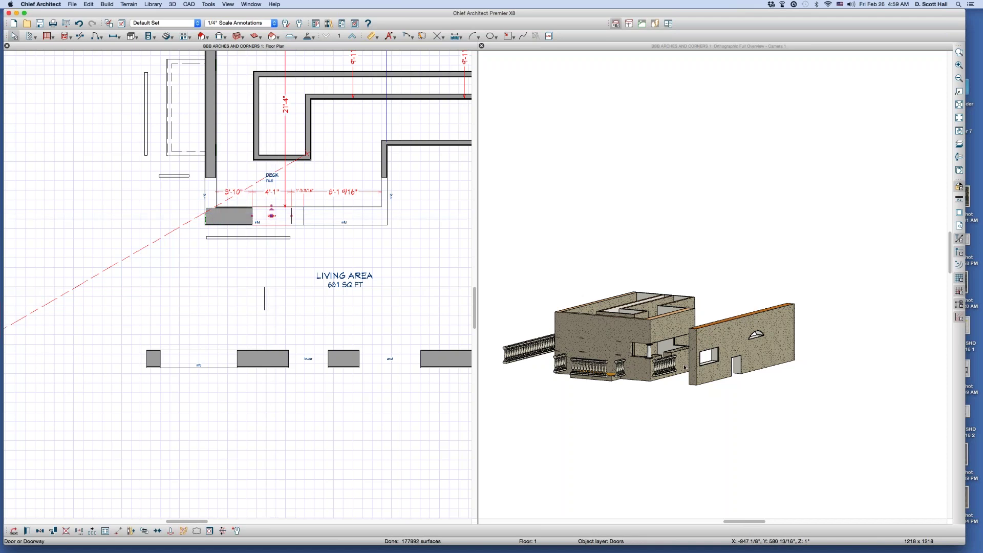
Move the copied doorway along the front wall toward the left corner so it ends just beside the corner post
drag(615, 333, 794, 325)
scroll(645, 333, up, 5)
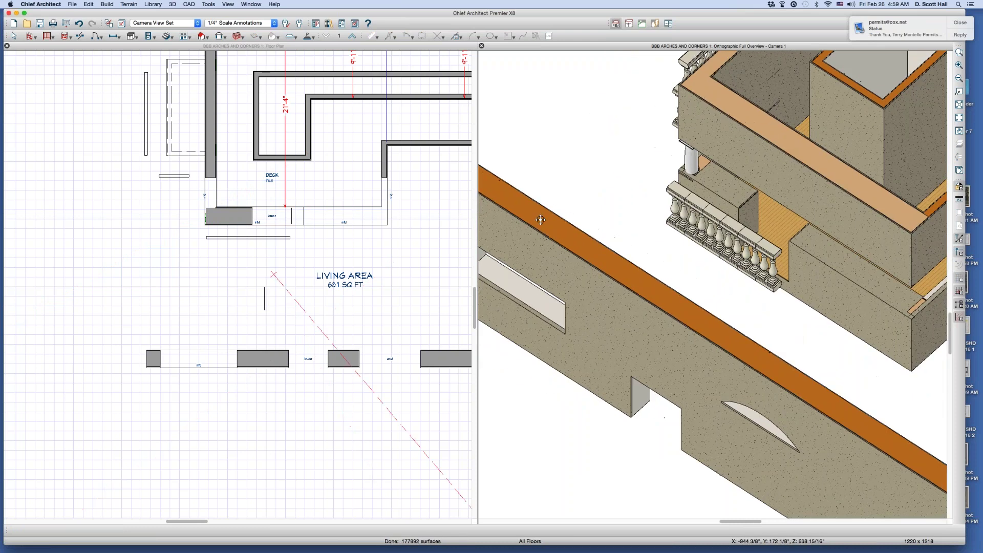
click(272, 216)
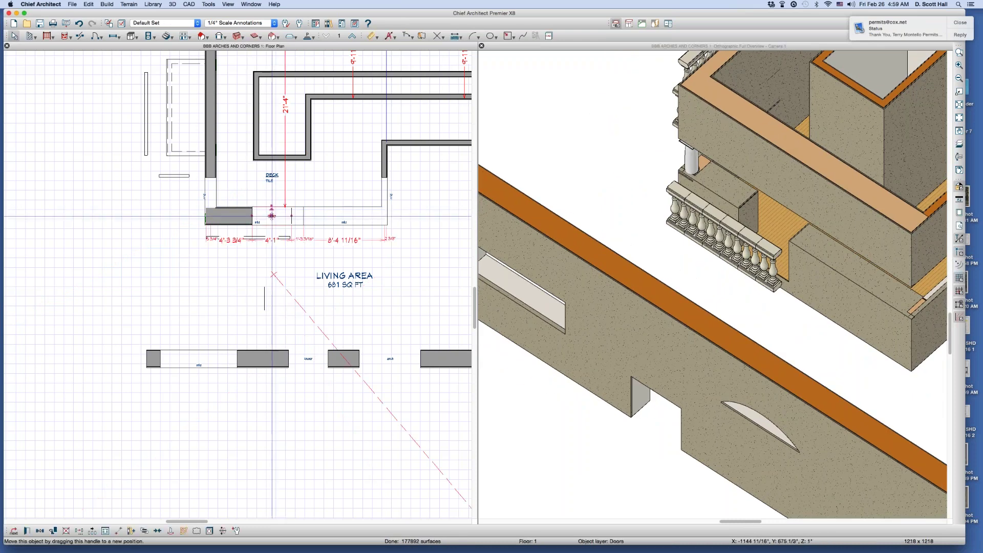
drag(272, 215, 235, 214)
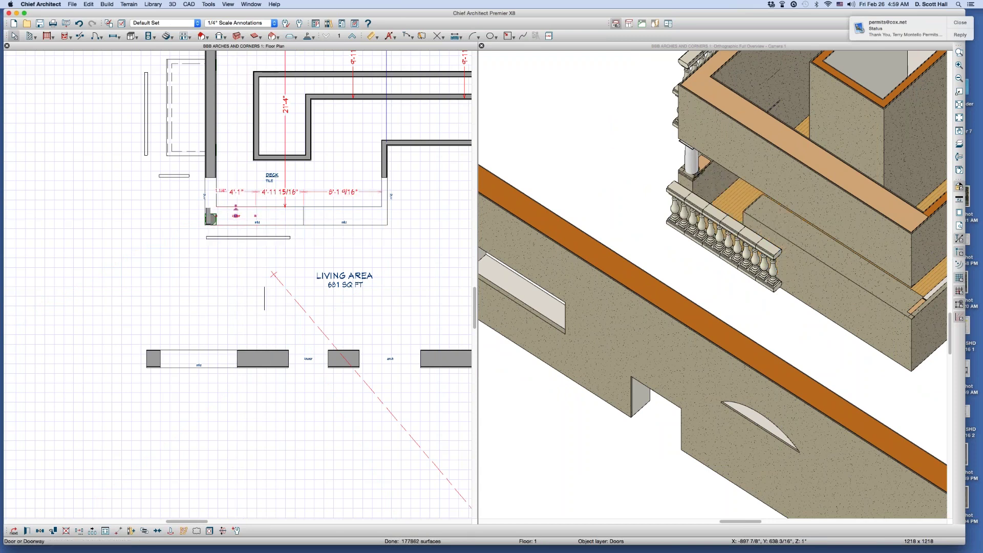
Try a doorway copy narrowed to about 1'-2" in the wall beyond the right return, and delete it
click(439, 187)
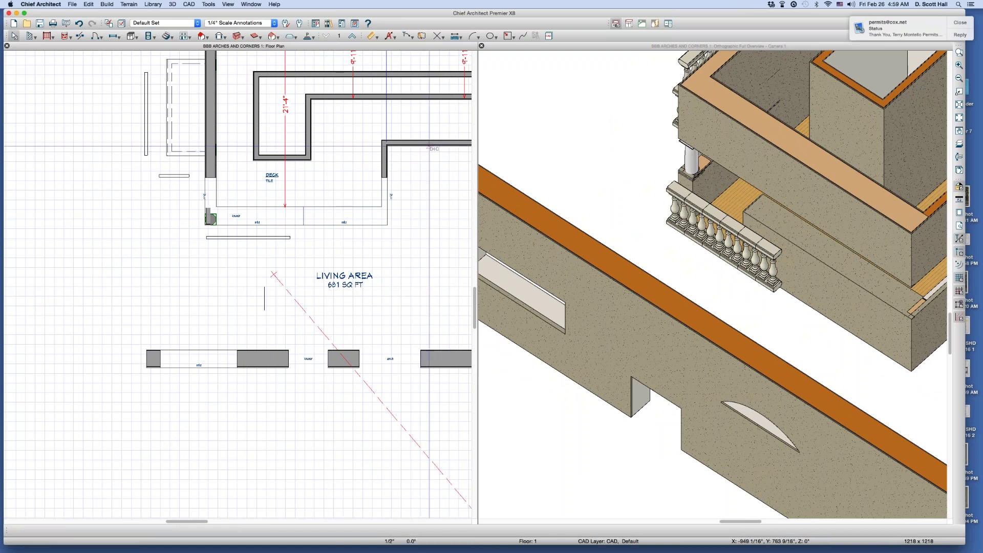
click(433, 143)
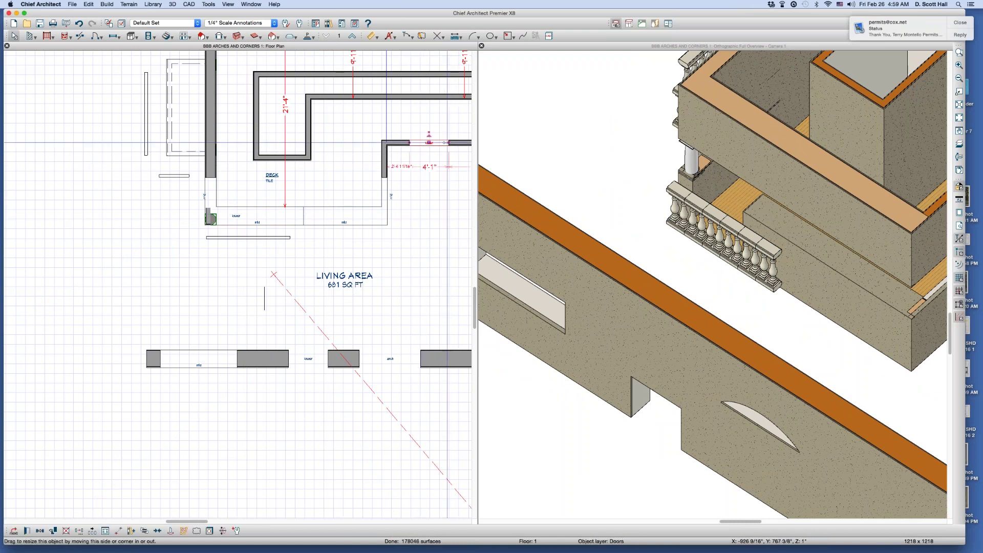
drag(442, 142, 421, 145)
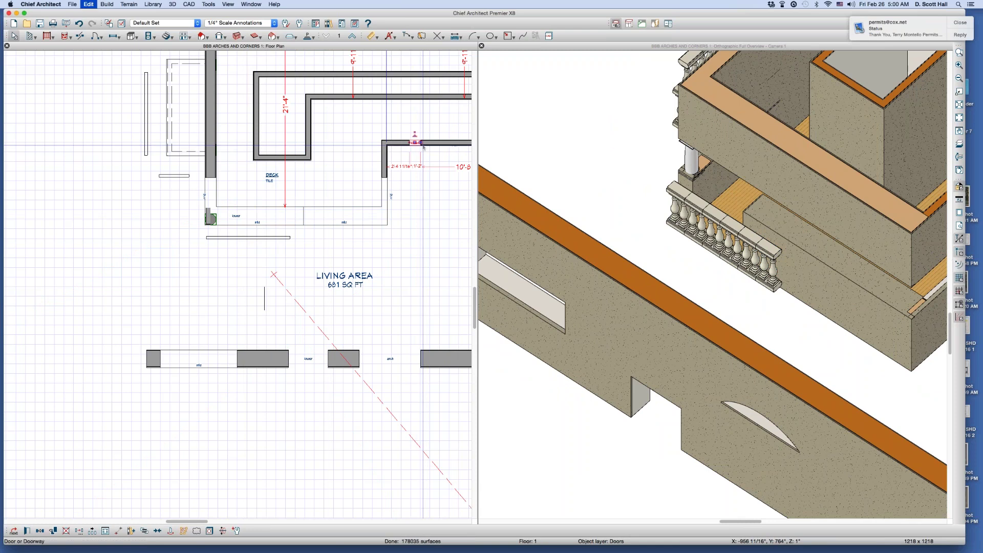
key(Delete)
Place a copy of the 4'-1" doorway in the left side wall and move it down toward the front corner
click(210, 163)
mouse_move(210, 164)
mouse_down()
mouse_move(209, 212)
mouse_move(207, 183)
mouse_up()
click(644, 236)
click(686, 193)
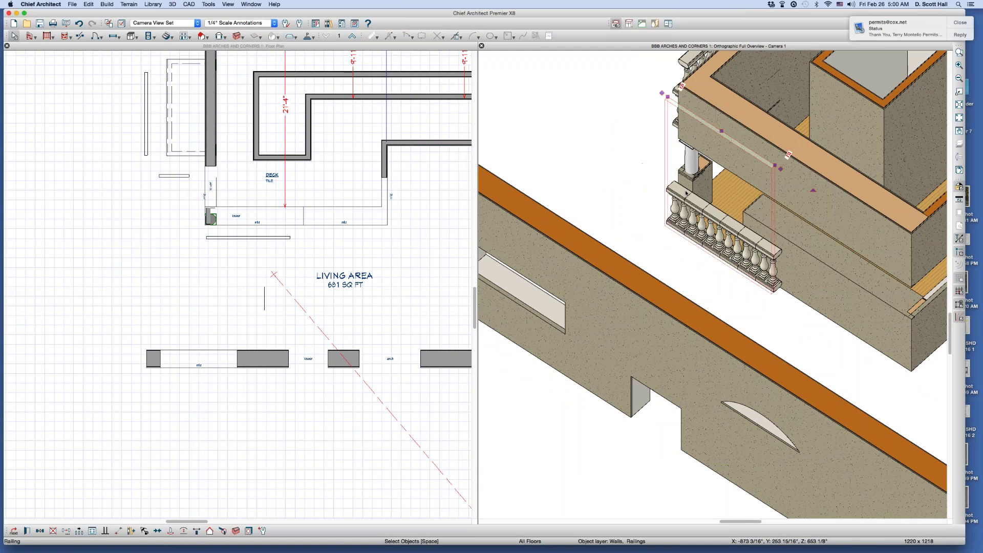
Copy the arched doorway from the freestanding wall into the front wall beside the rectangular doorway and narrow it to about 3'-2"
middle_drag(634, 173, 791, 174)
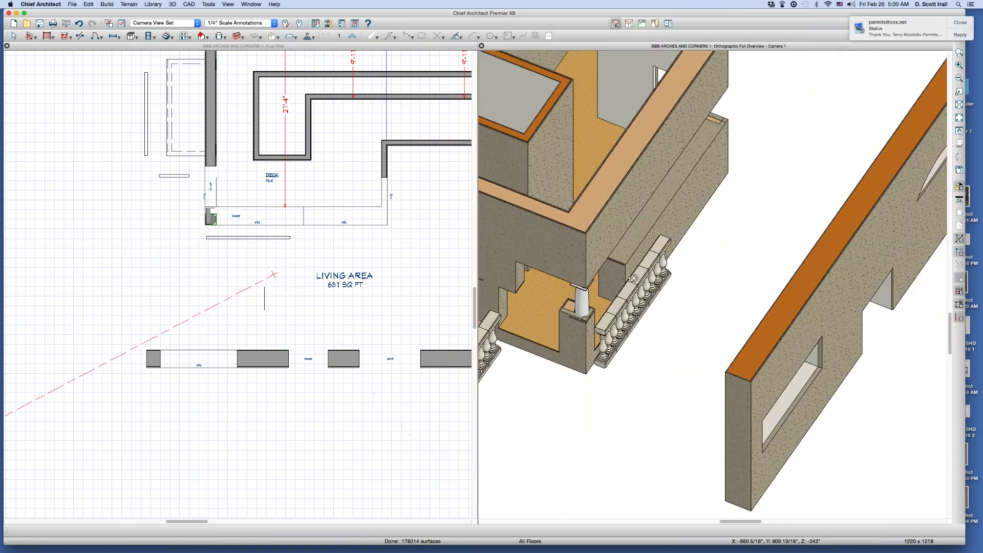
scroll(551, 315, up, 2)
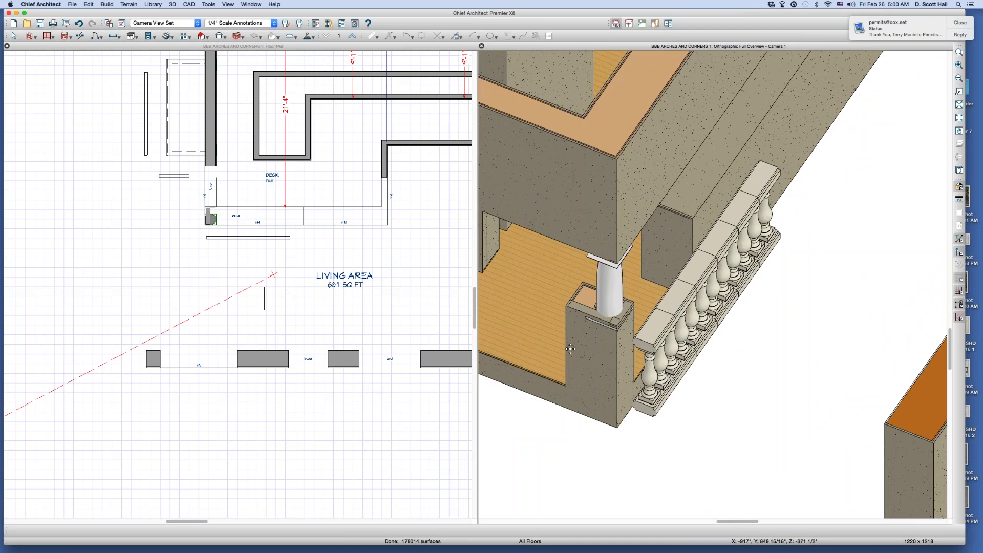
drag(570, 349, 577, 296)
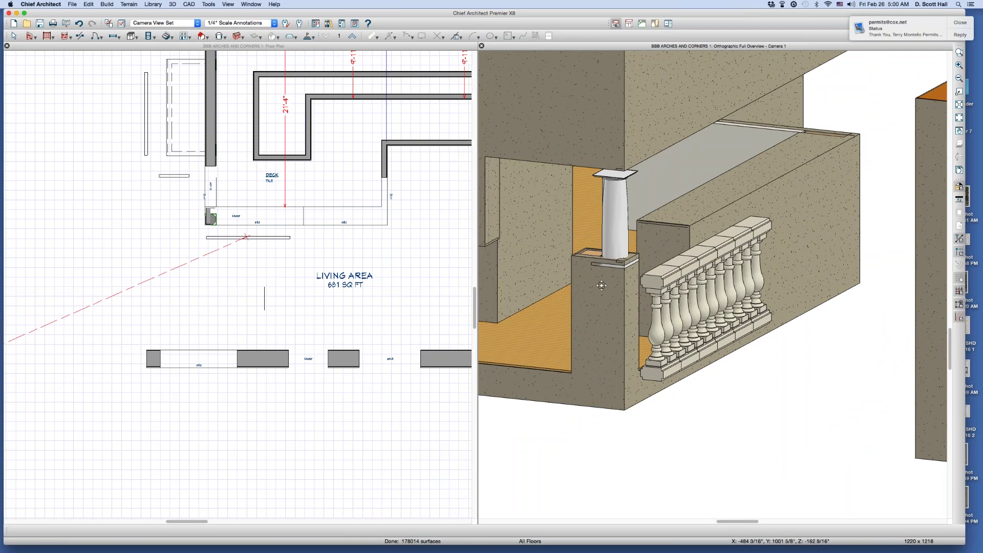
scroll(601, 285, down, 3)
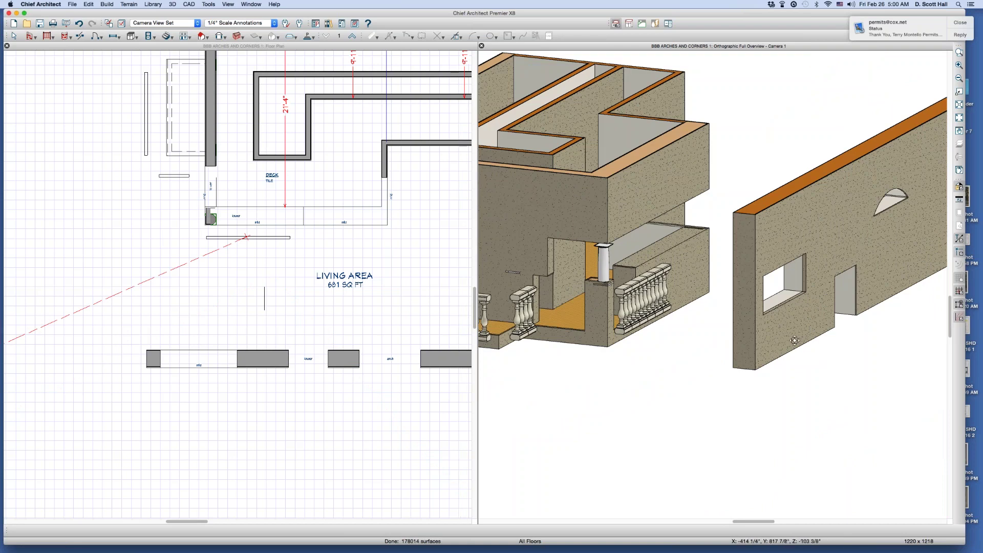
click(406, 359)
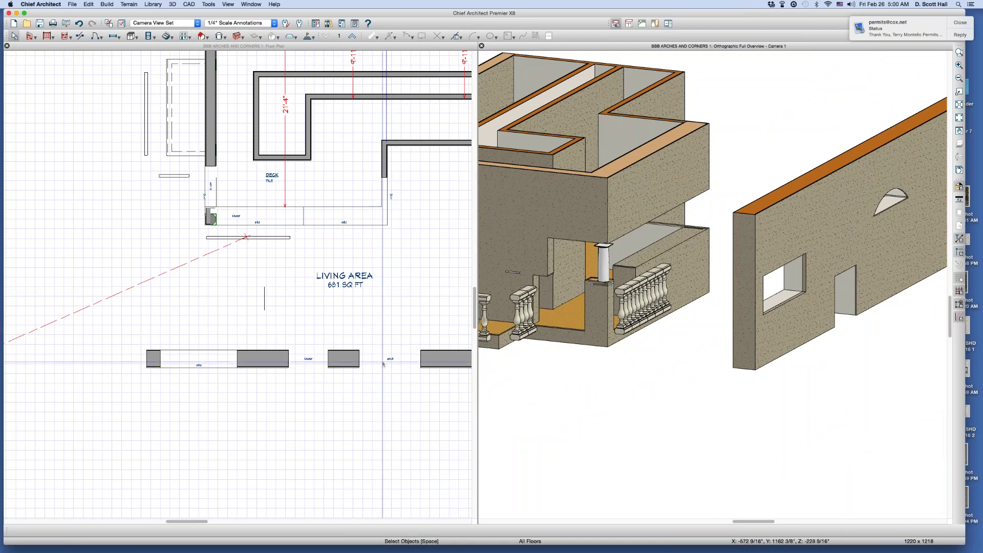
click(383, 364)
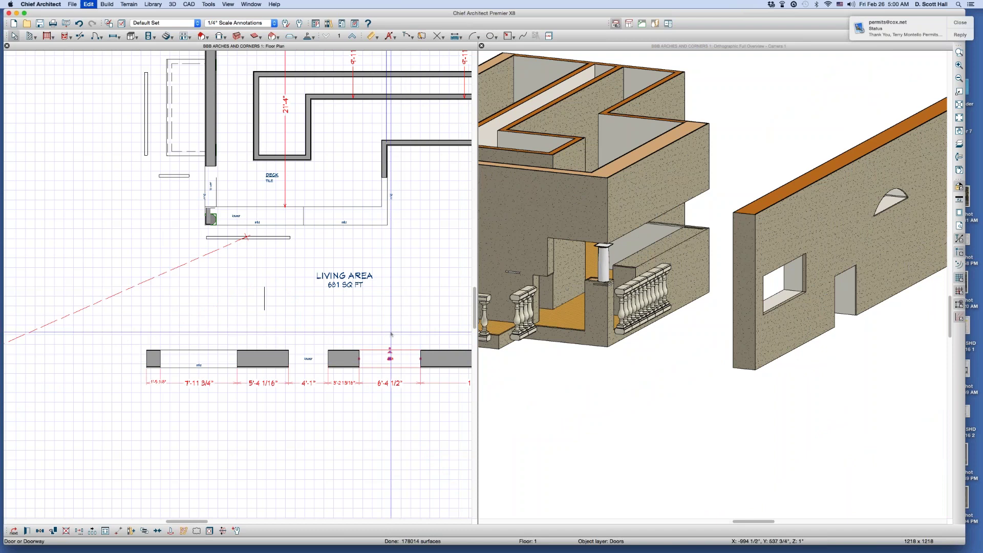
key(Escape)
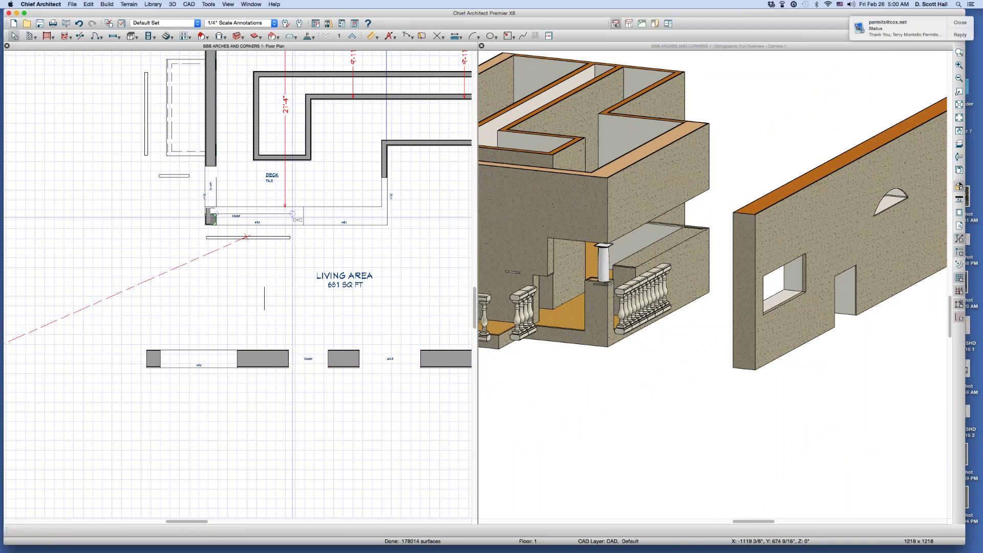
click(281, 212)
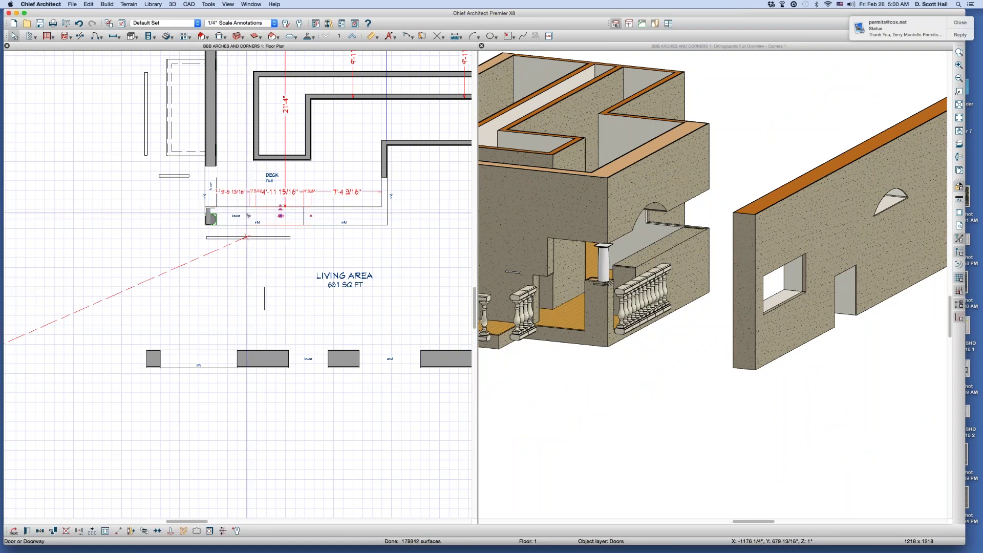
drag(248, 215, 237, 217)
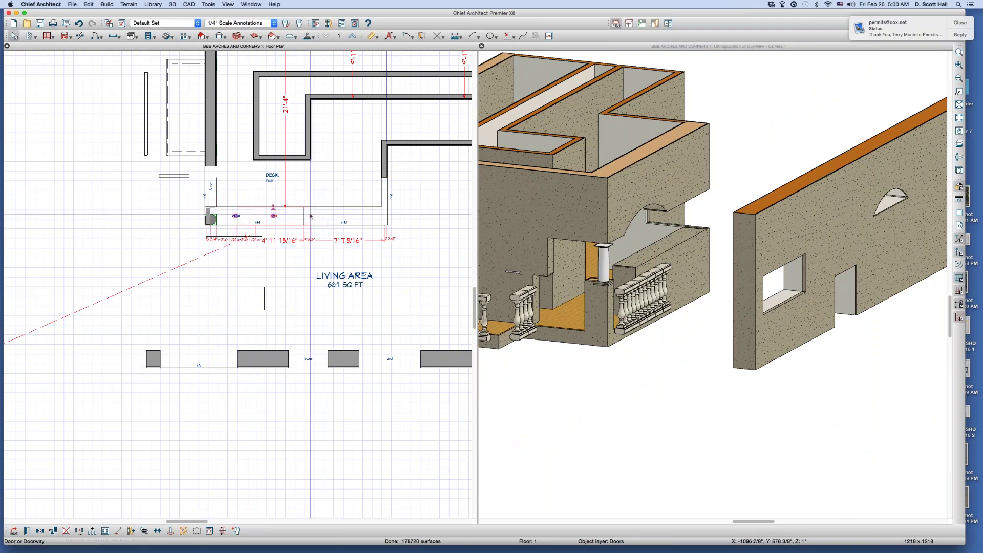
drag(307, 216, 265, 214)
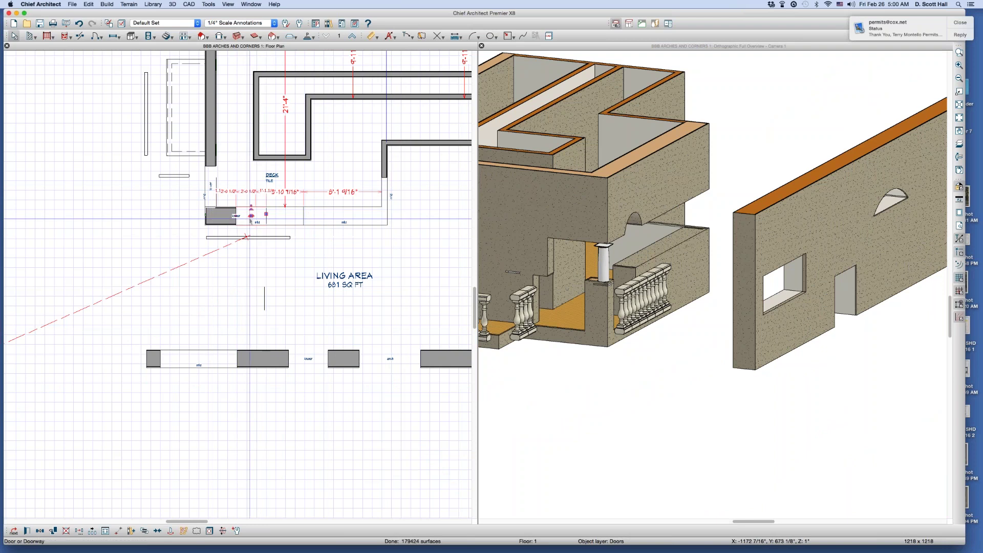
Copy the narrow arched doorway to the right part of the front wall and widen the copy to about 6'-2 5/16"
click(670, 178)
scroll(647, 217, up, 3)
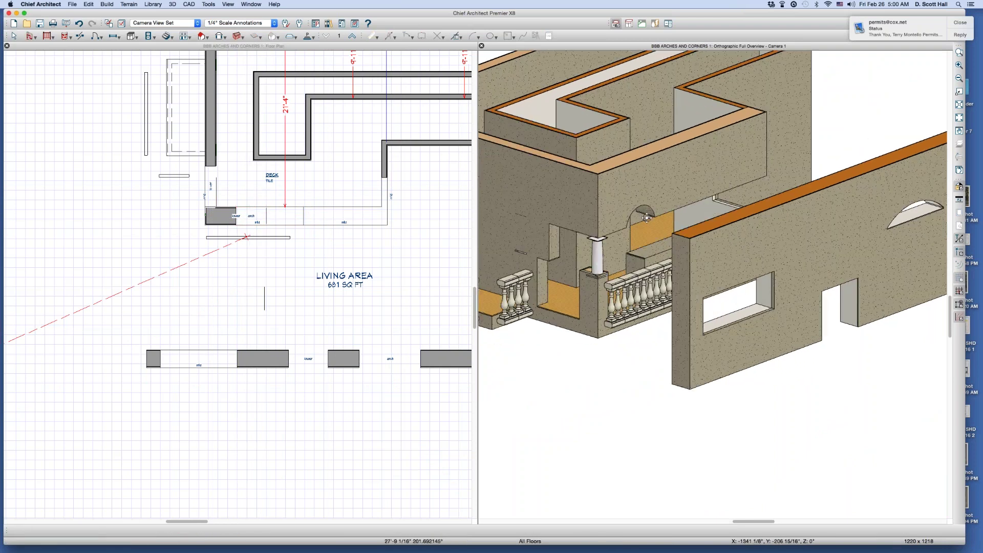
scroll(646, 217, up, 2)
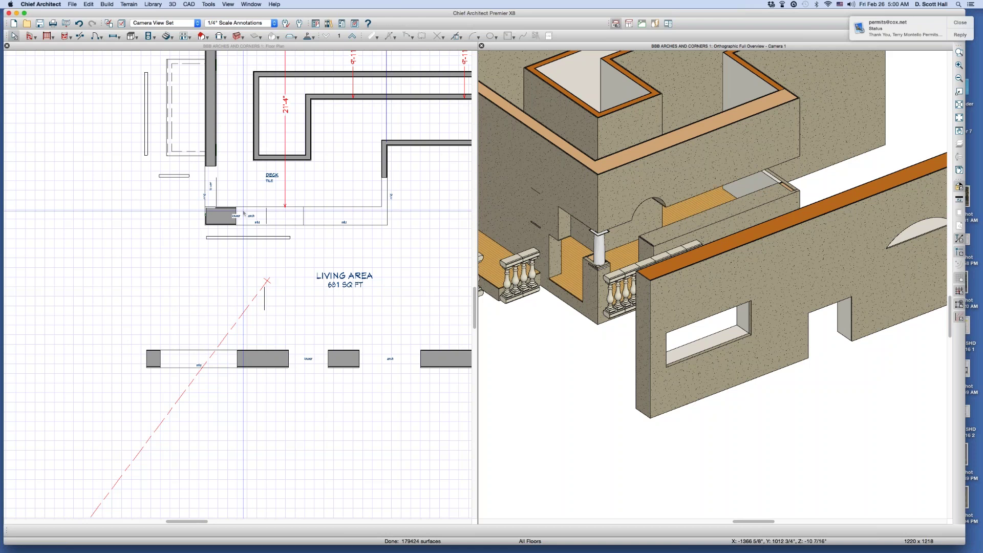
click(244, 214)
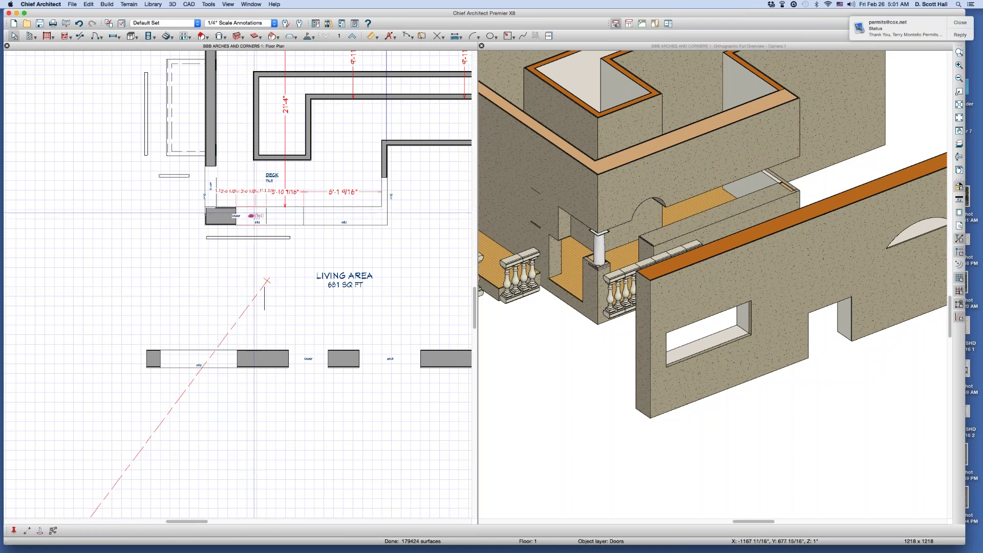
drag(251, 215, 347, 210)
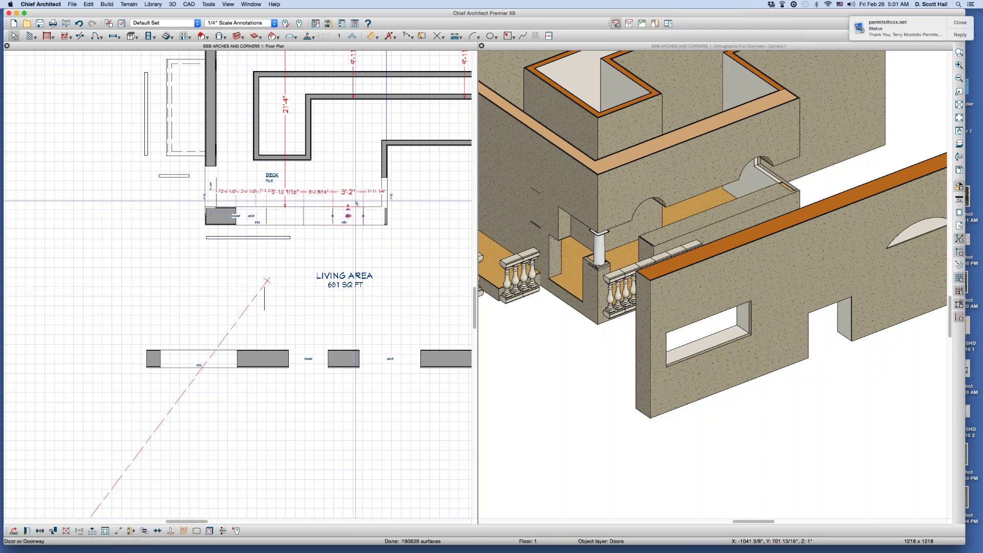
drag(331, 218, 292, 210)
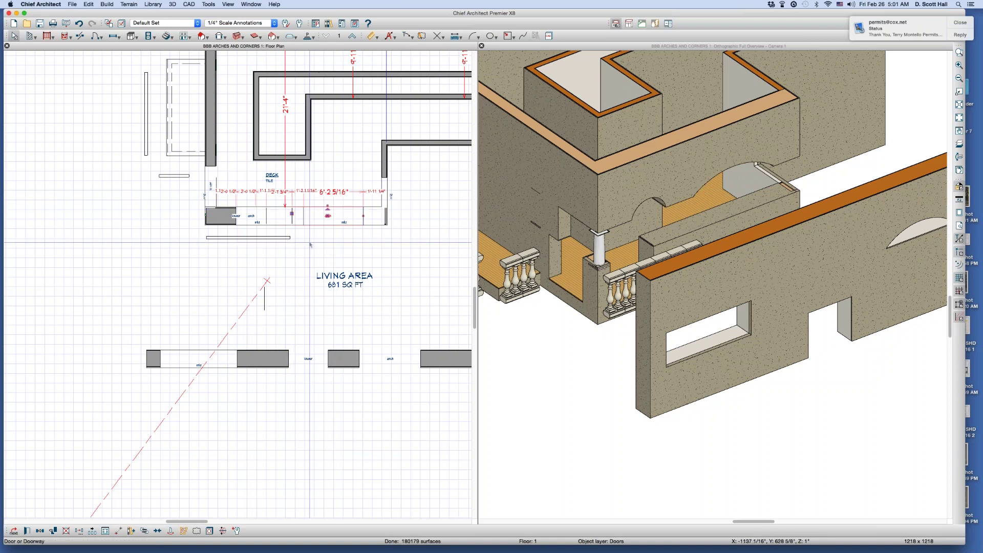
Move the freestanding wall farther out, to about 23'-7" from the building's front wall
click(258, 237)
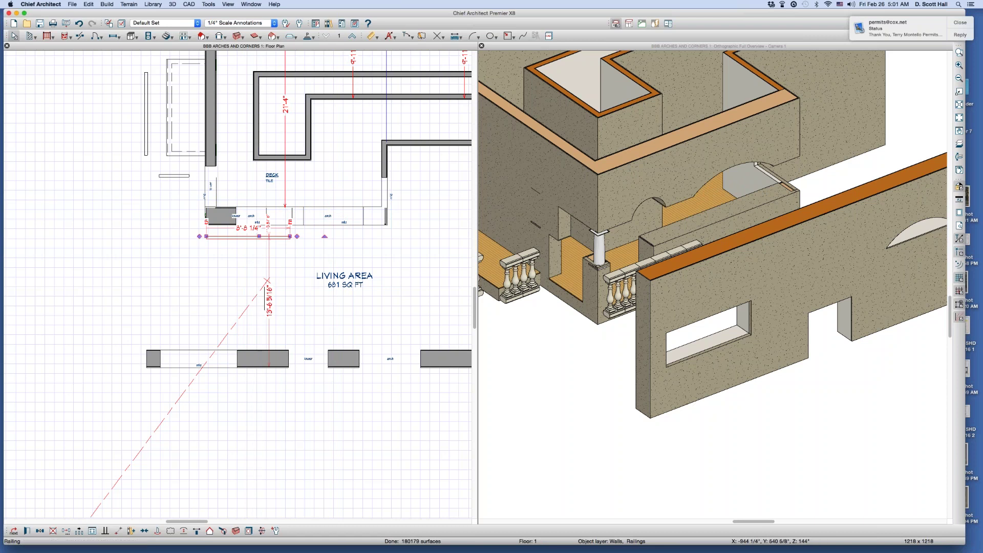
click(345, 362)
drag(344, 363, 341, 450)
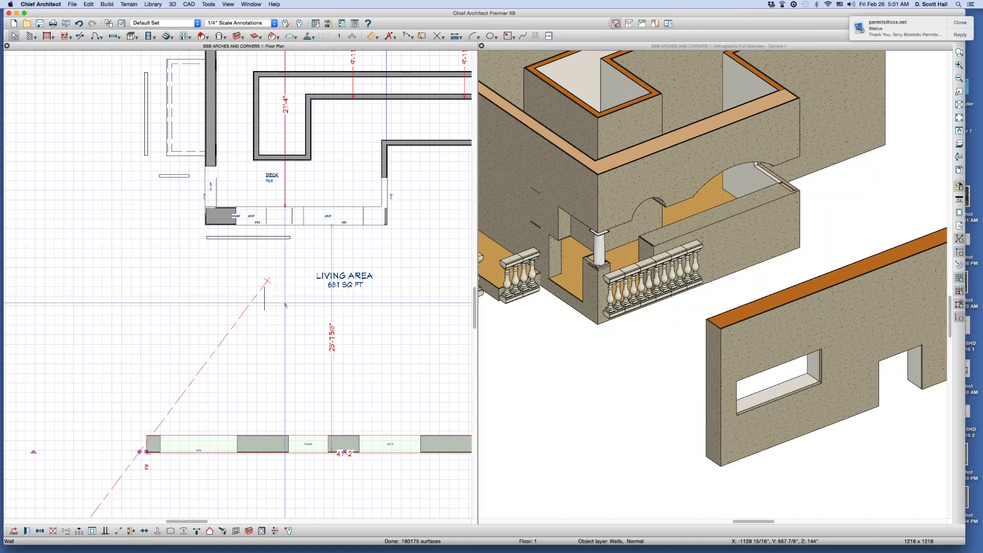
Move the balustrade railing from in front of the building into the front wall and lengthen it to about 16'-1"
click(253, 238)
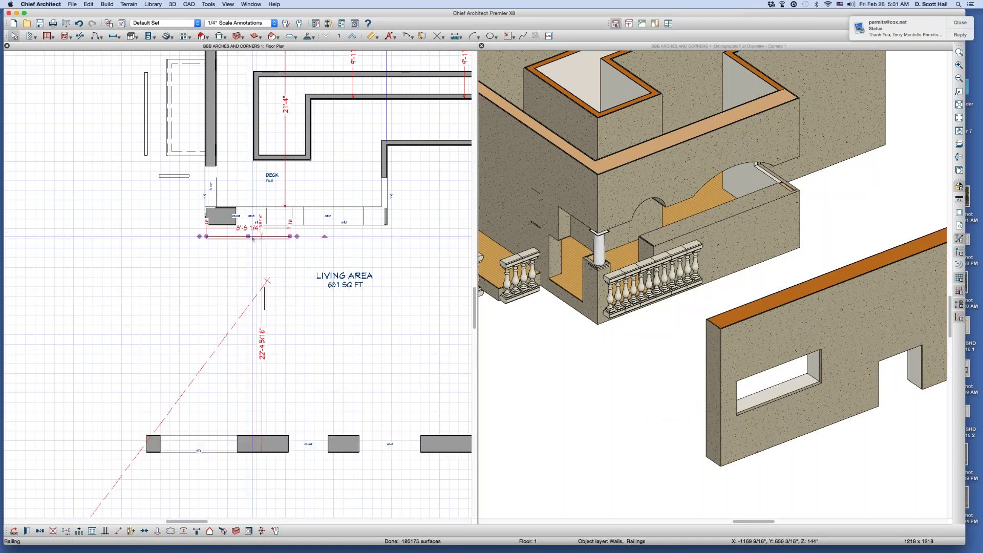
double_click(252, 237)
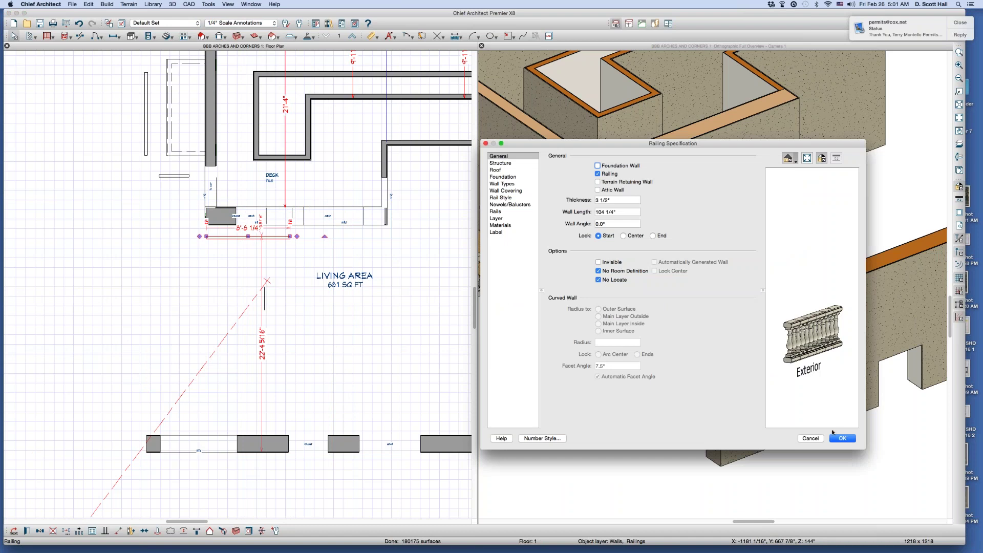
click(840, 438)
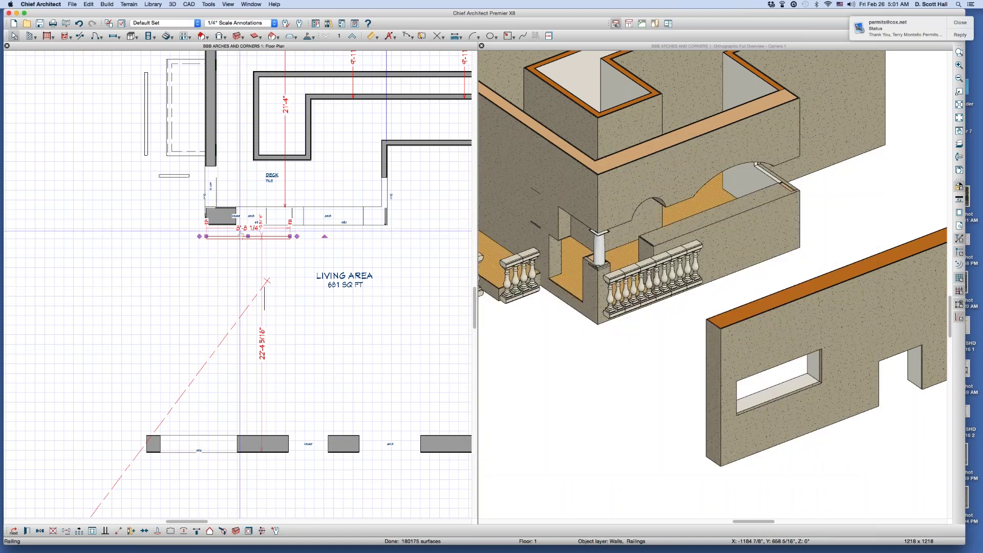
drag(246, 237, 366, 220)
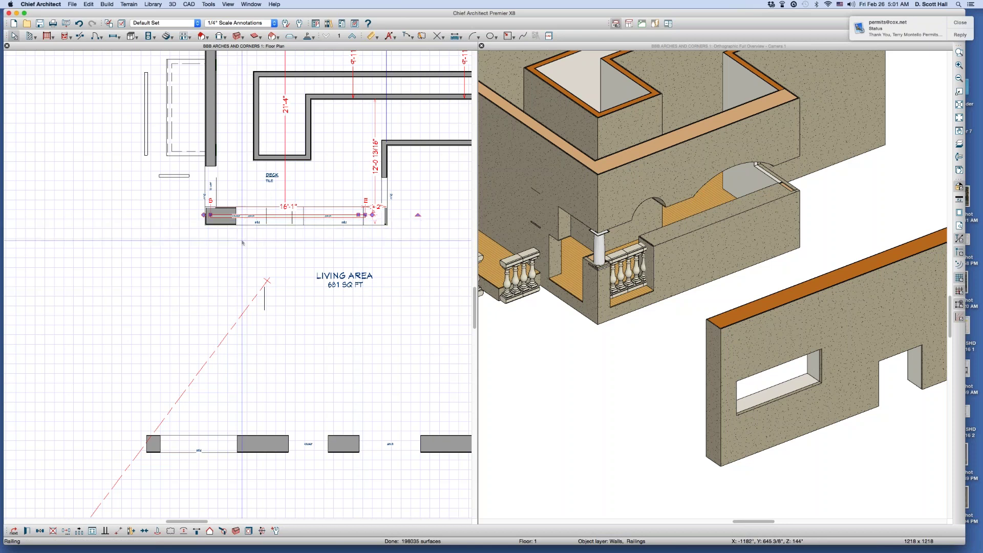
Examine the overlapping openings at the front wall's corner in the plan and the 3D overview
scroll(243, 241, up, 3)
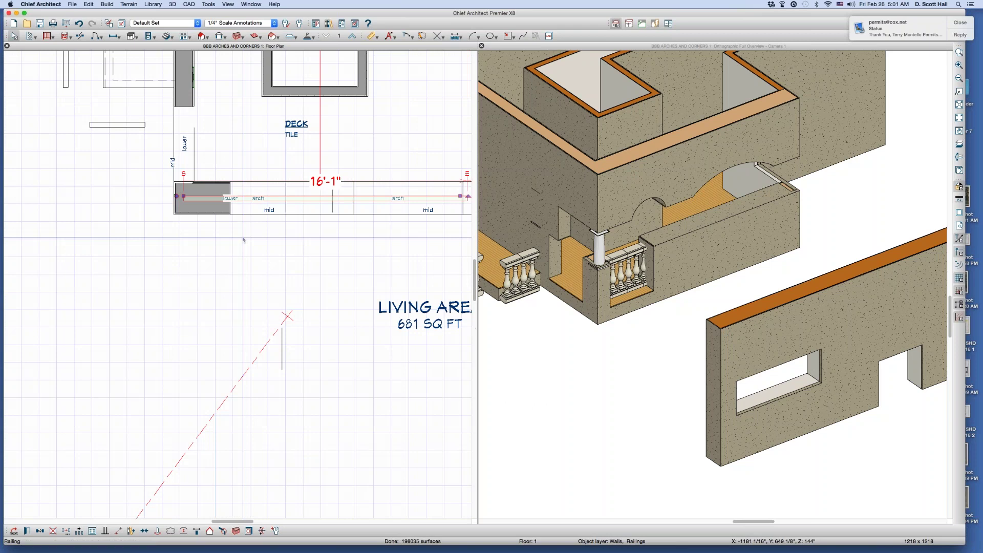
scroll(231, 276, down, 2)
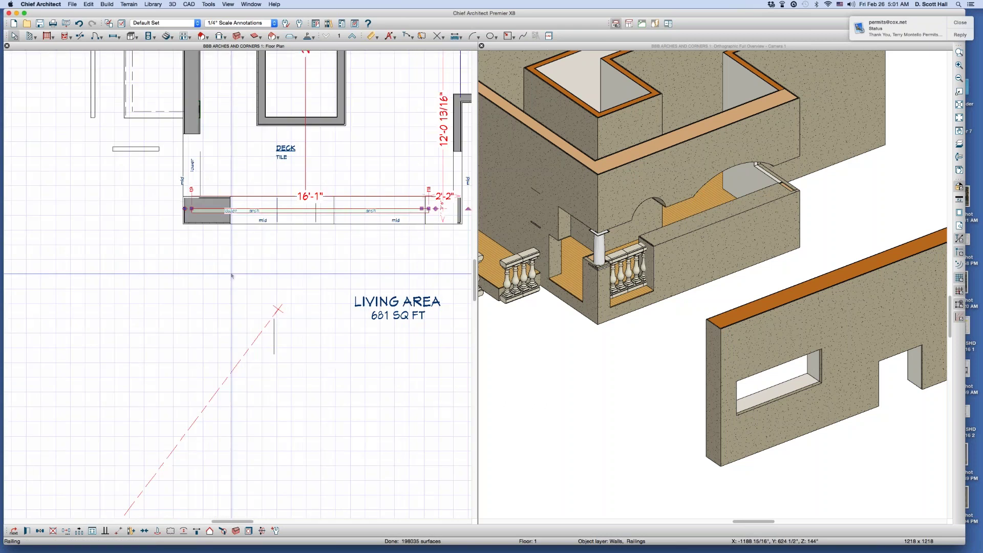
click(247, 222)
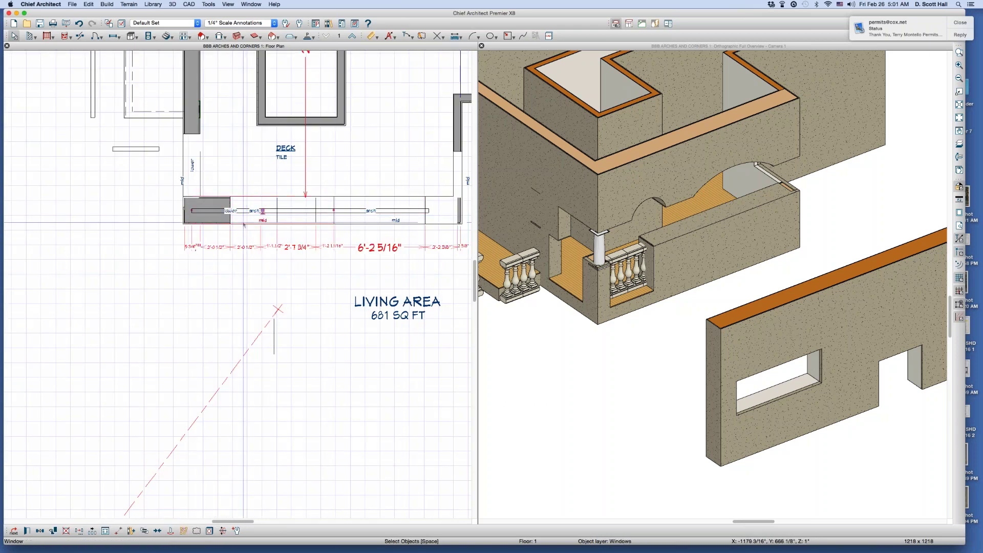
click(212, 209)
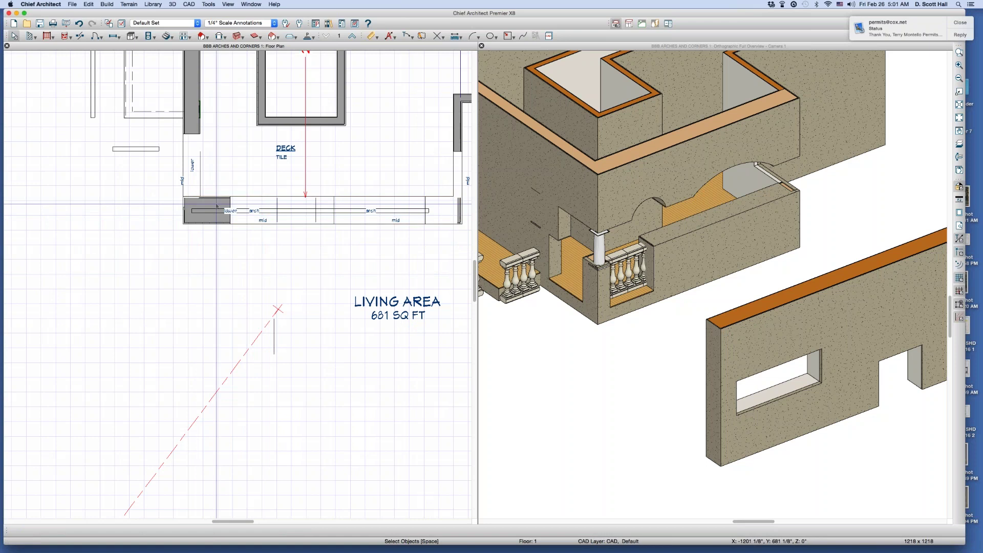
click(217, 207)
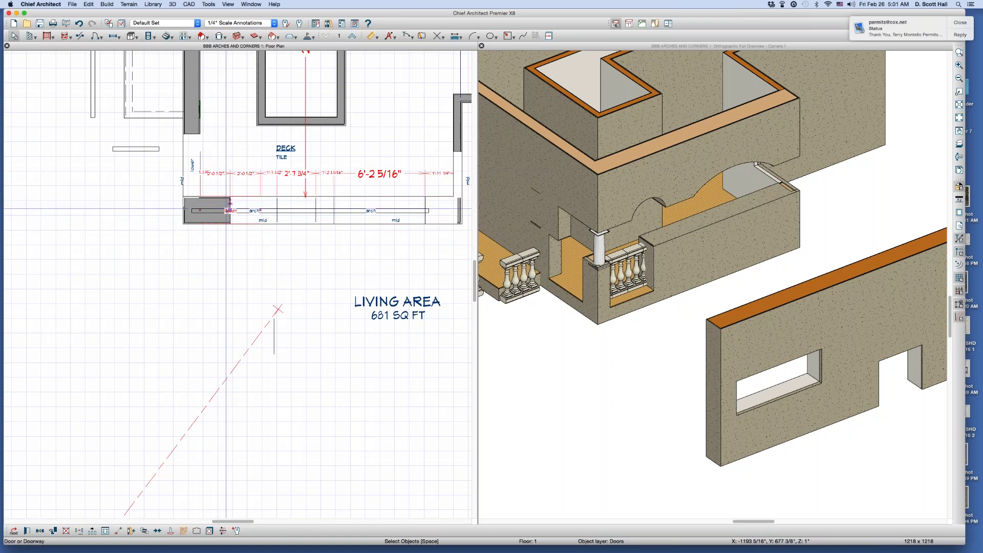
click(245, 217)
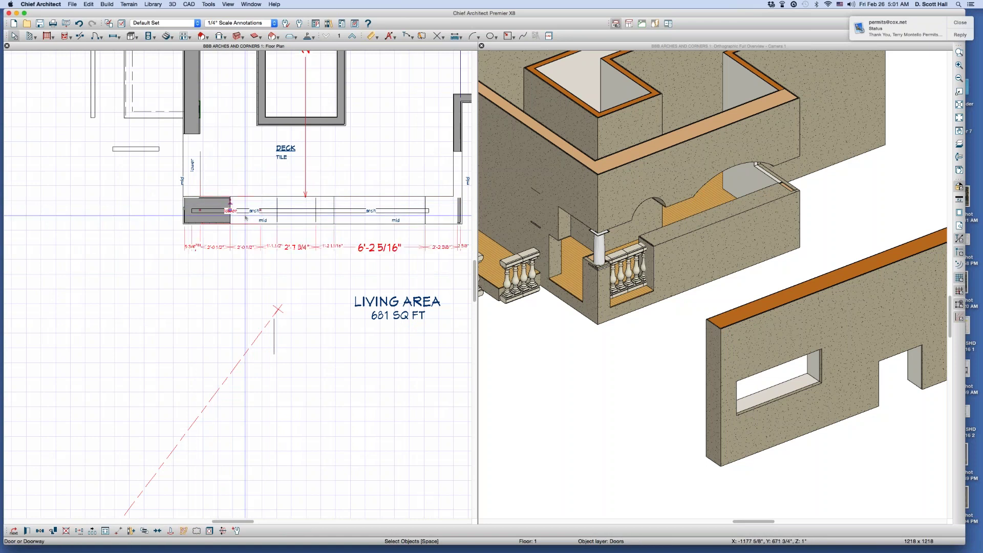
scroll(225, 253, down, 1)
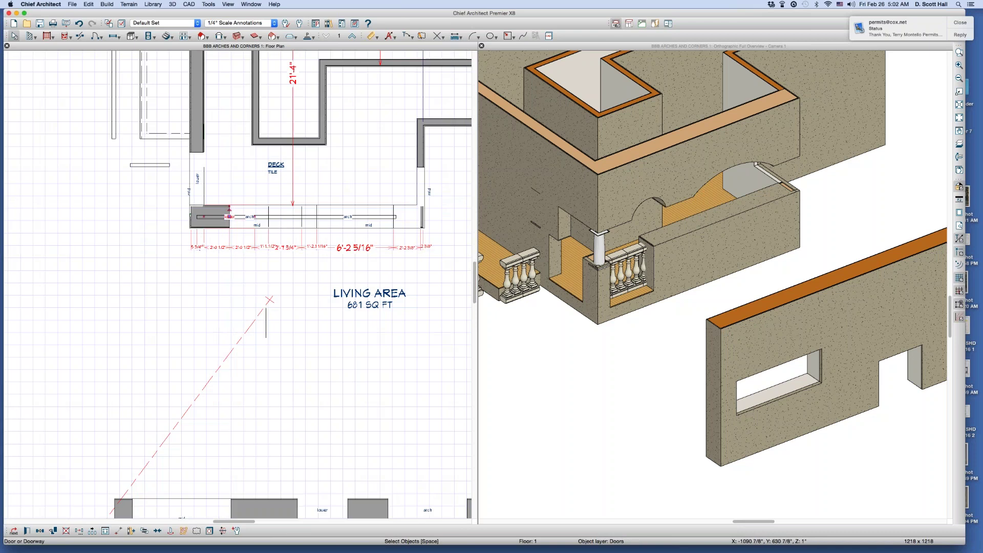
click(812, 186)
scroll(790, 214, down, 3)
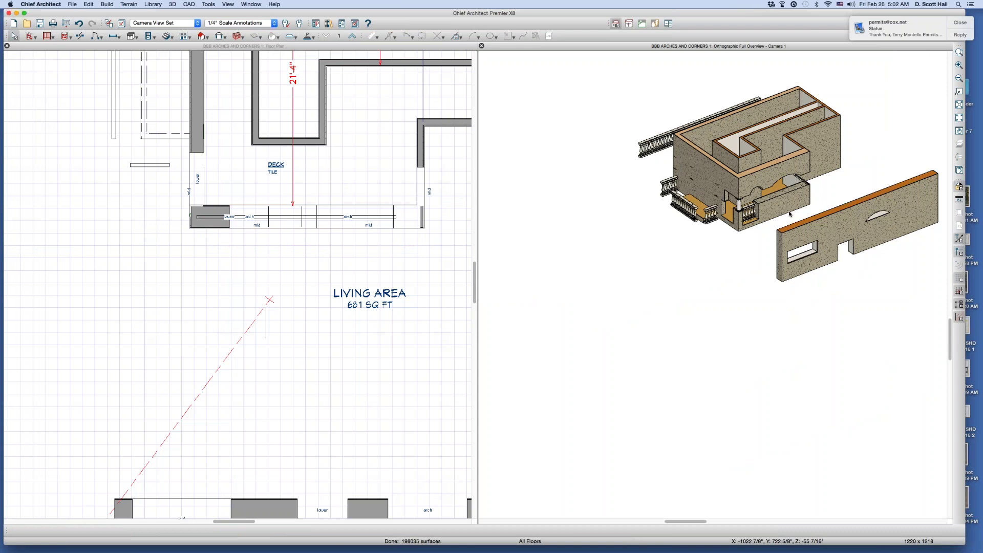
scroll(790, 214, up, 1)
scroll(790, 214, up, 2)
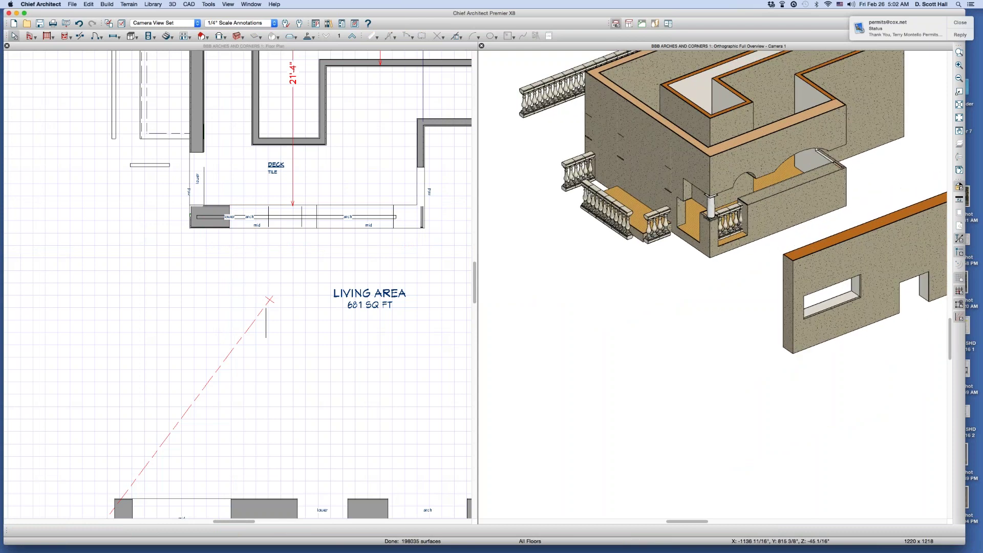
scroll(287, 221, up, 1)
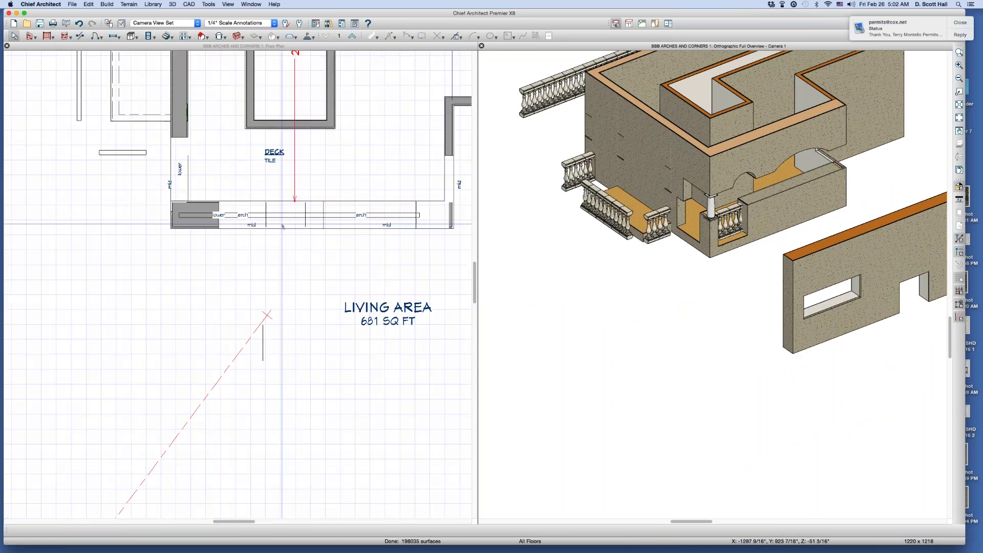
Review the general size and position settings of the front wall's lower doorway
click(247, 226)
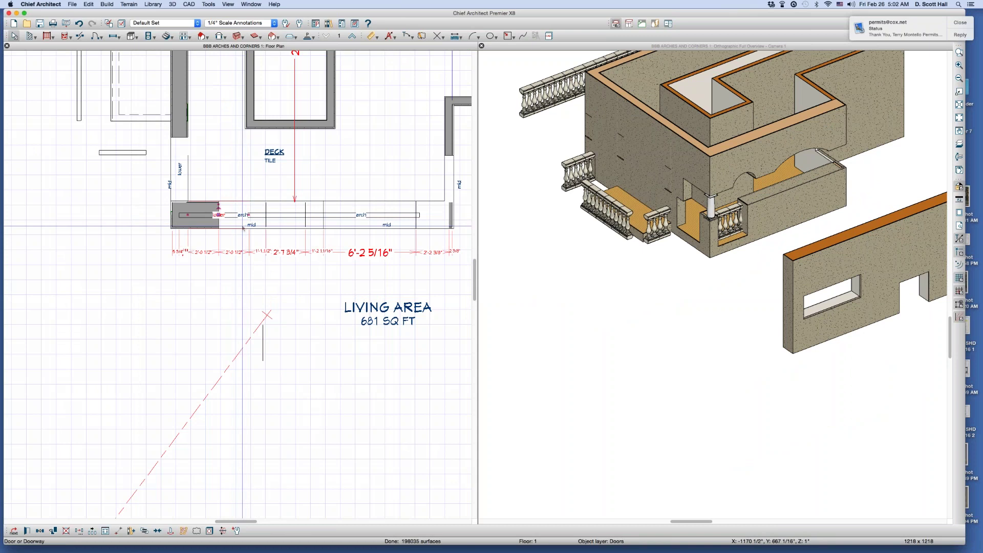
double_click(243, 228)
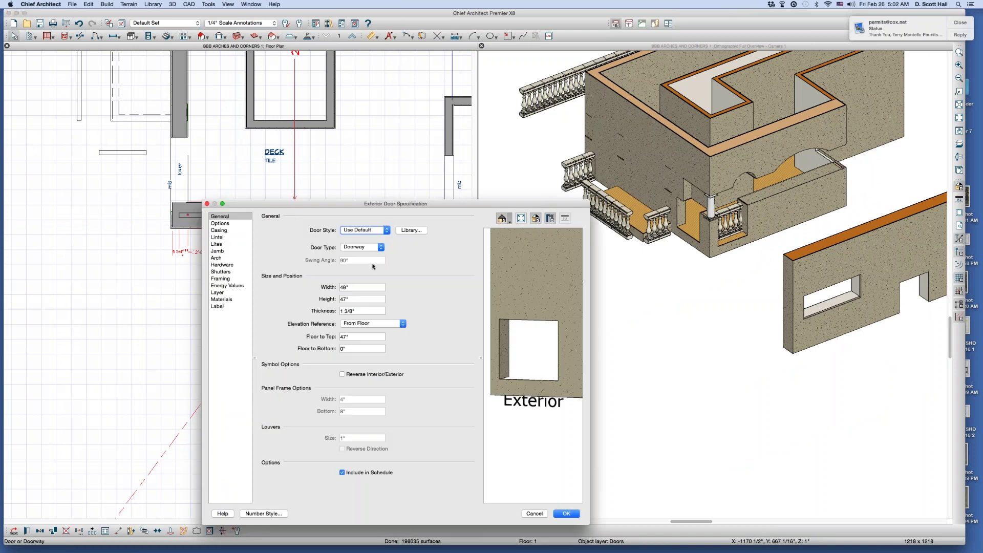
click(534, 513)
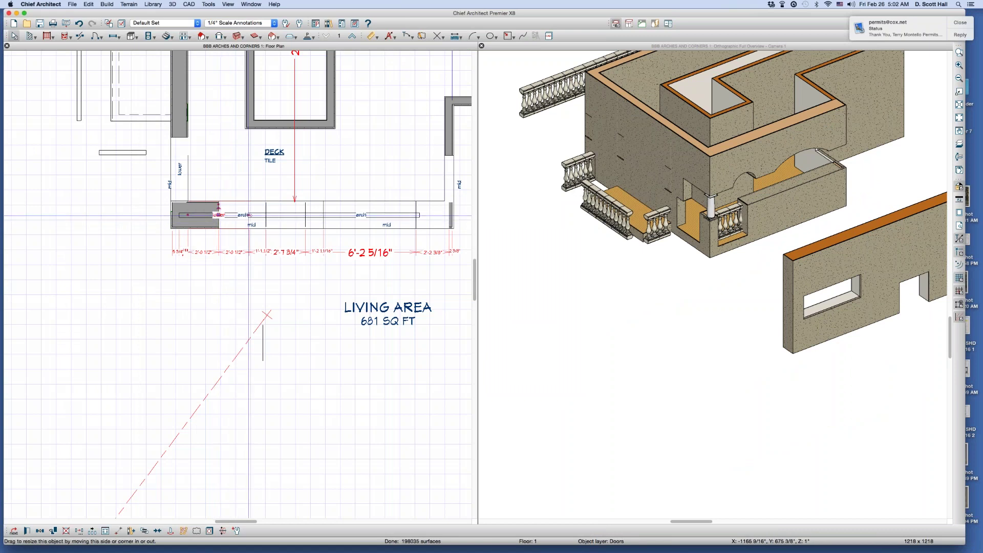
Stretch the front wall's lower doorway along the balustrade railing and shrink it back to about 3'-7 1/2" wide
drag(249, 215, 335, 212)
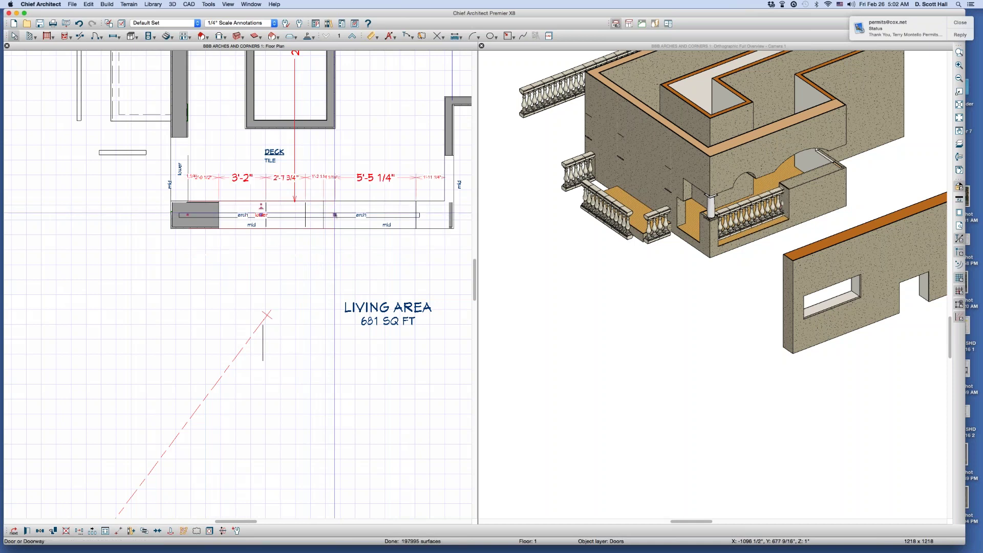
drag(333, 213, 246, 217)
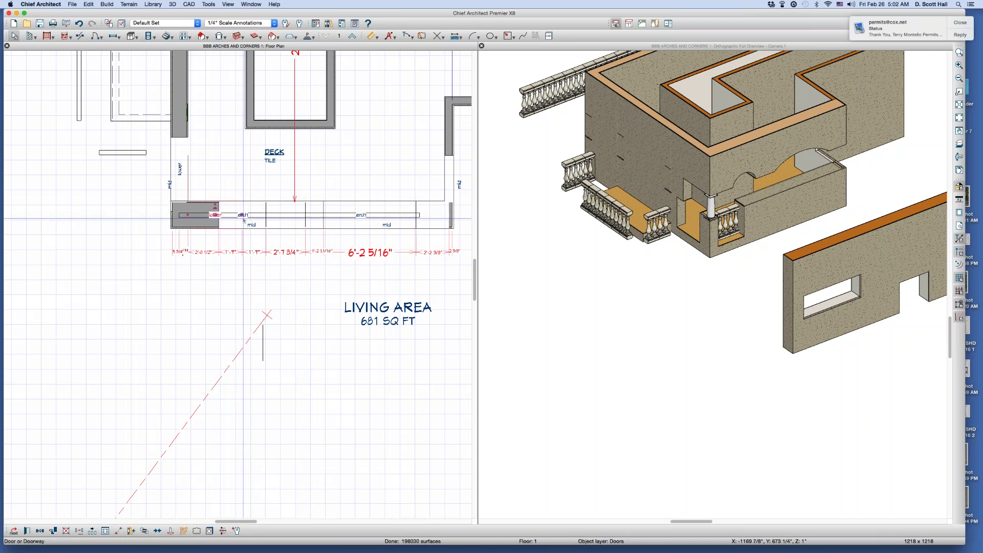
key(Escape)
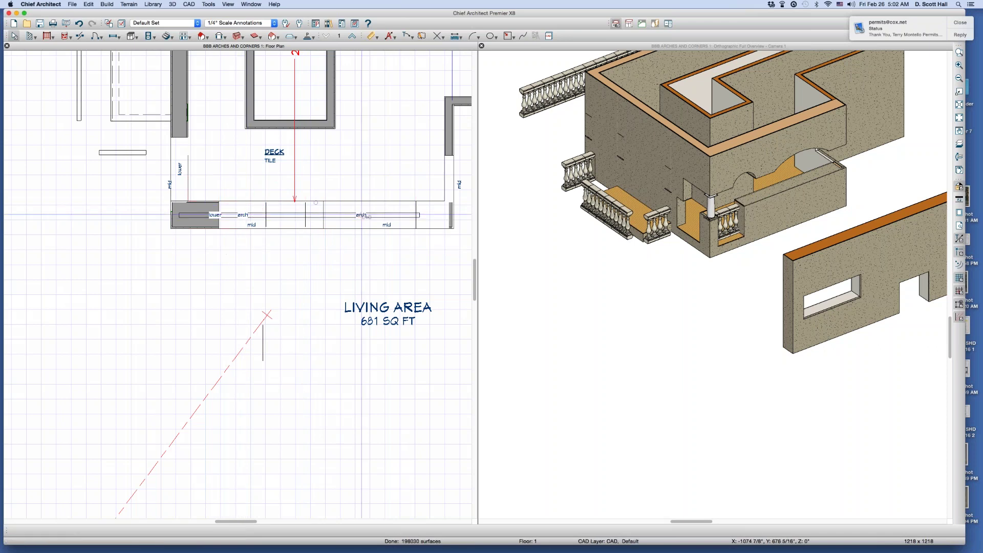
Copy the lower doorway to beneath the front wall's wide arch and shift the copy toward that wall's far end
click(361, 214)
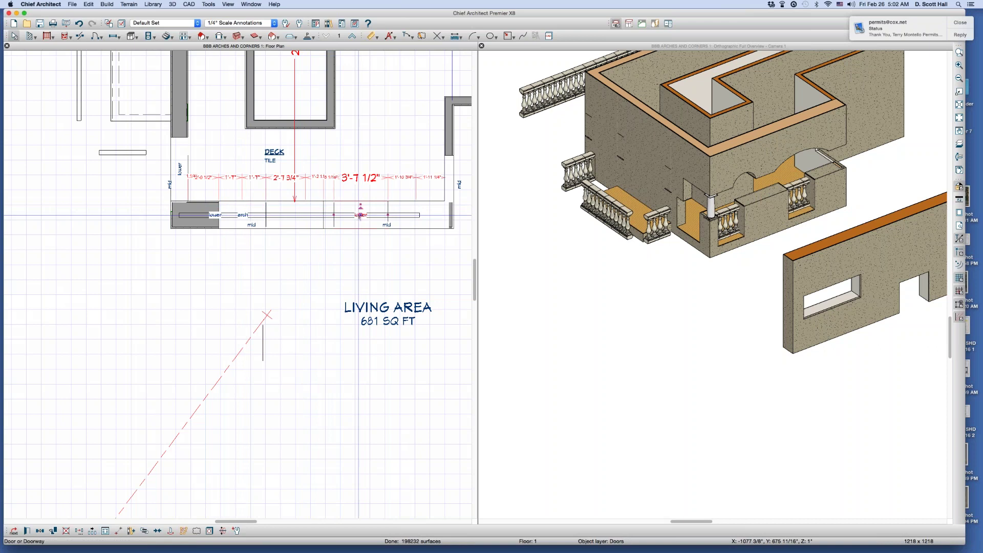
key(Escape)
drag(361, 214, 385, 216)
Examine the building's front corners and balustrade openings in the plan and the 3D overview
scroll(483, 216, up, 3)
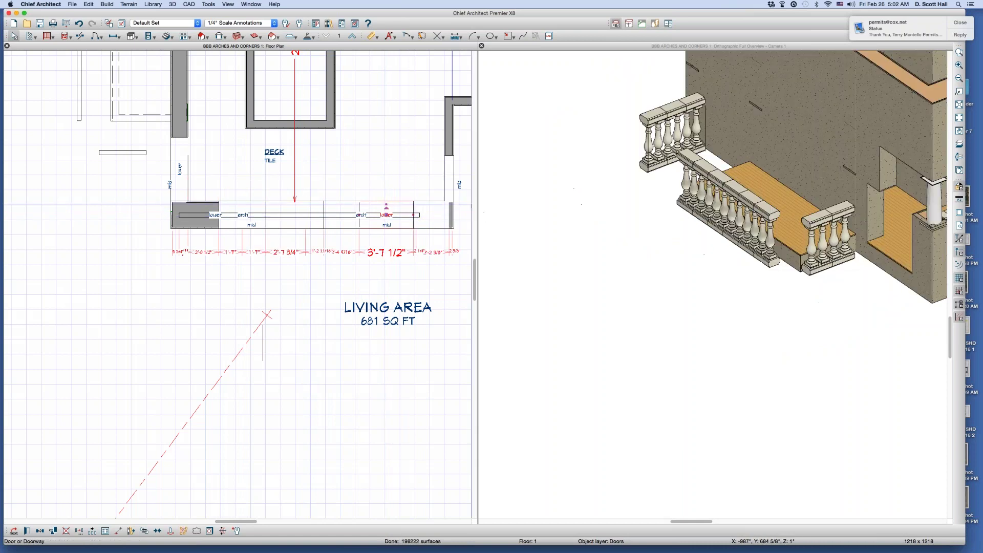
scroll(368, 211, up, 5)
scroll(369, 211, down, 6)
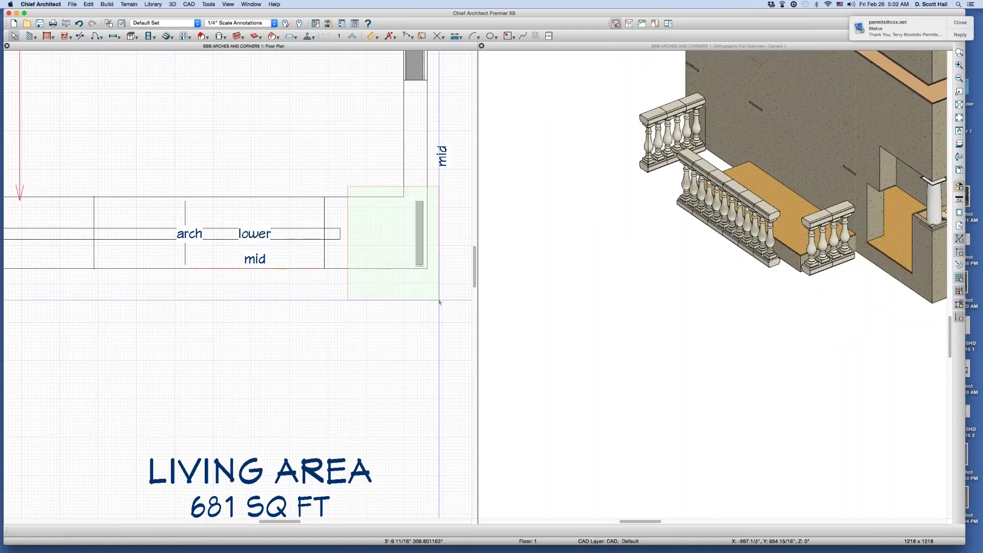
scroll(363, 277, down, 3)
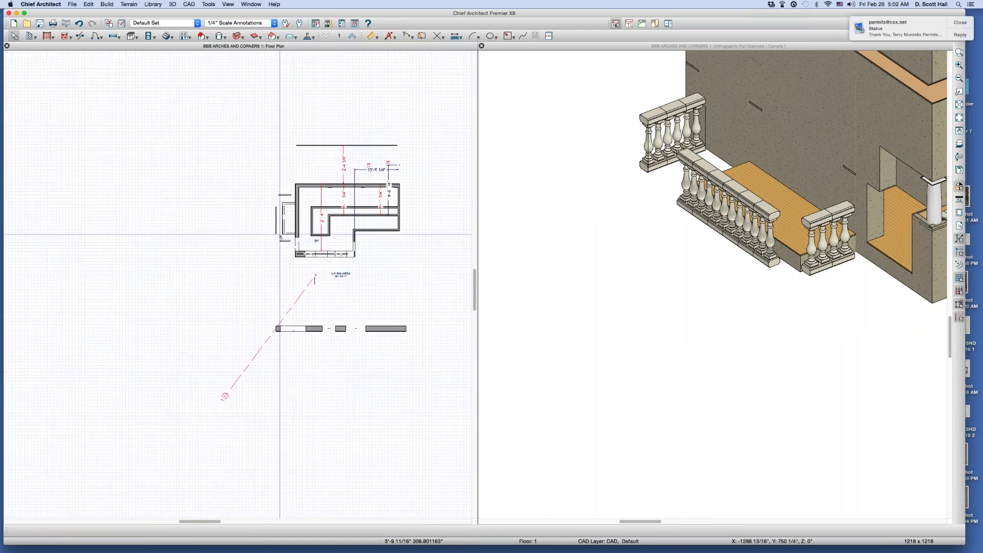
scroll(370, 253, up, 3)
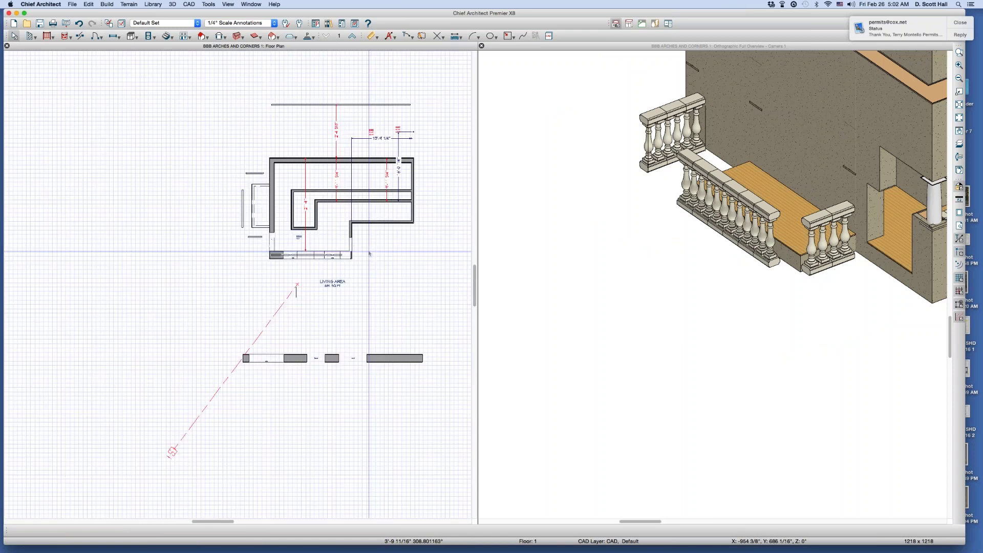
scroll(619, 266, down, 2)
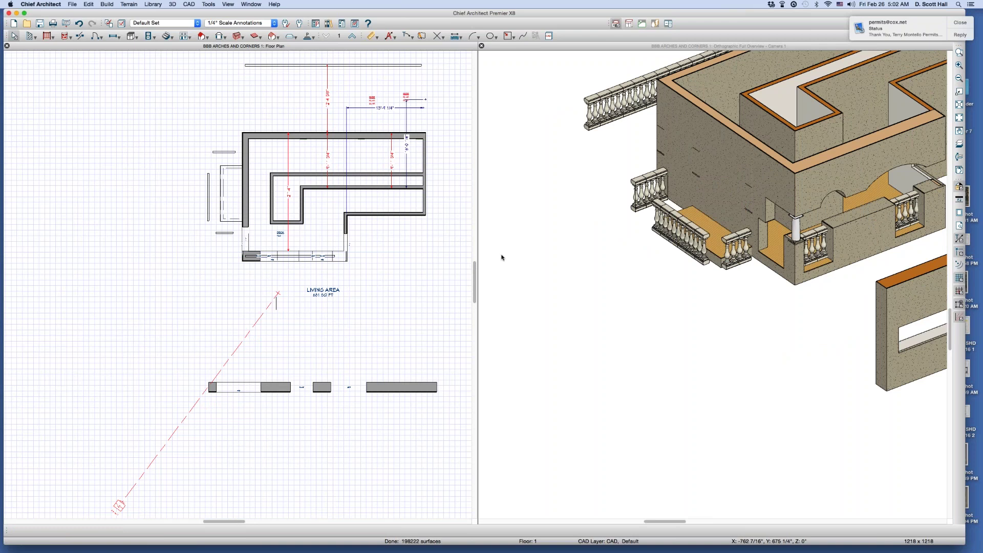
scroll(279, 261, up, 3)
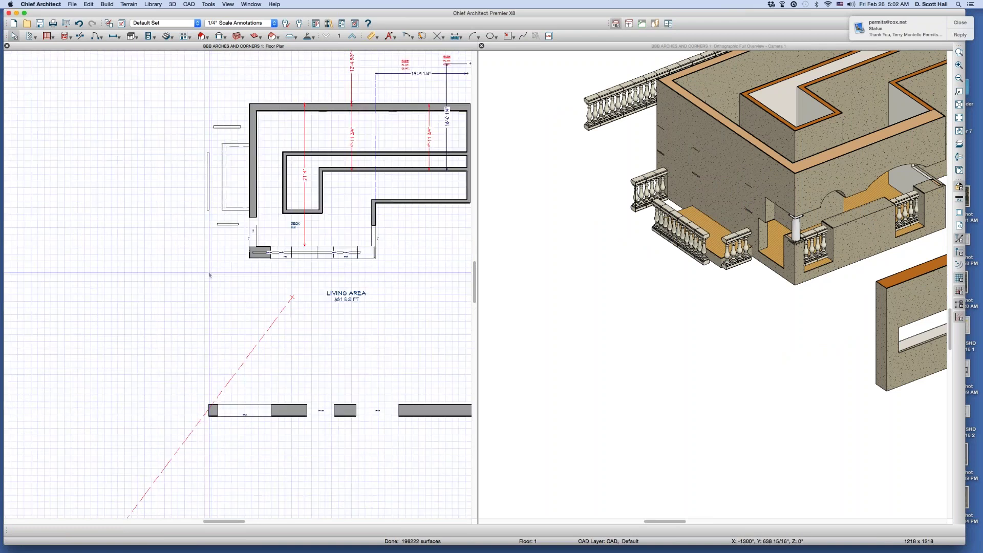
scroll(330, 266, up, 1)
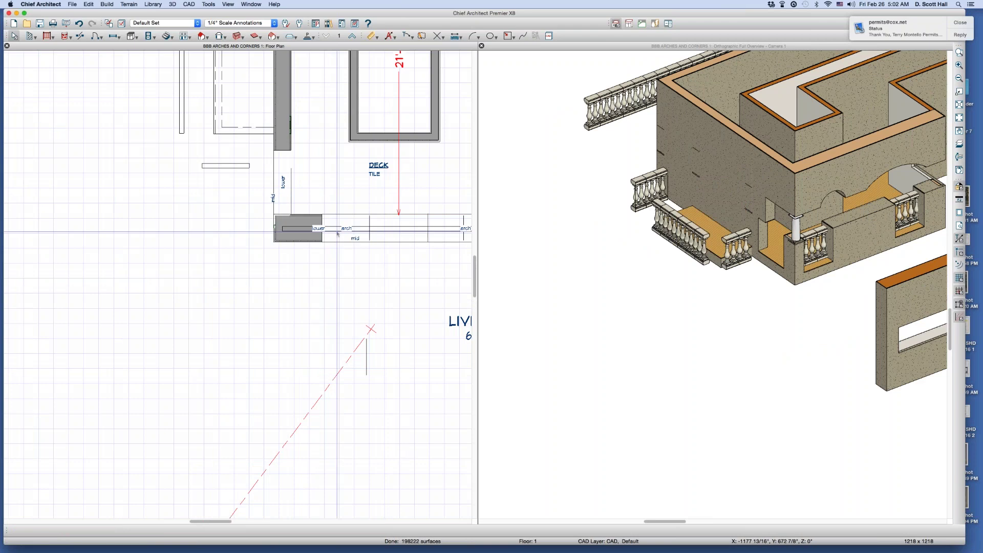
Extend the corner-side lower doorway past the narrow arch and pull its other edge back from the corner to the arch's edge
click(326, 238)
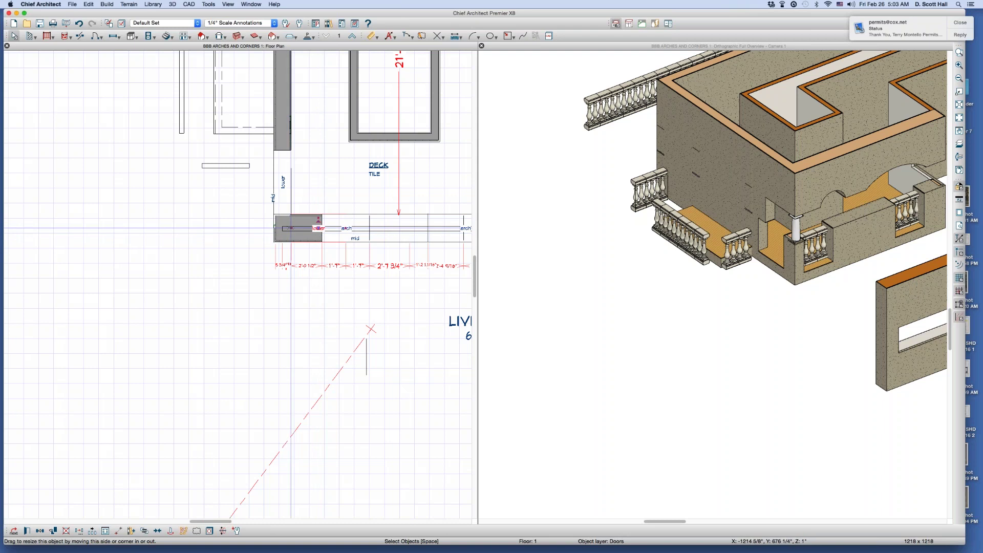
click(334, 238)
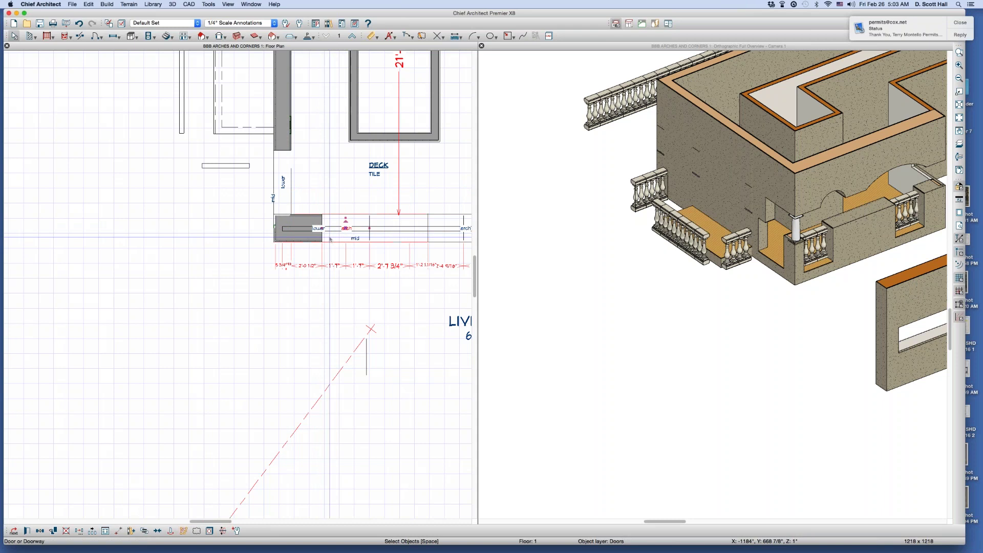
click(376, 231)
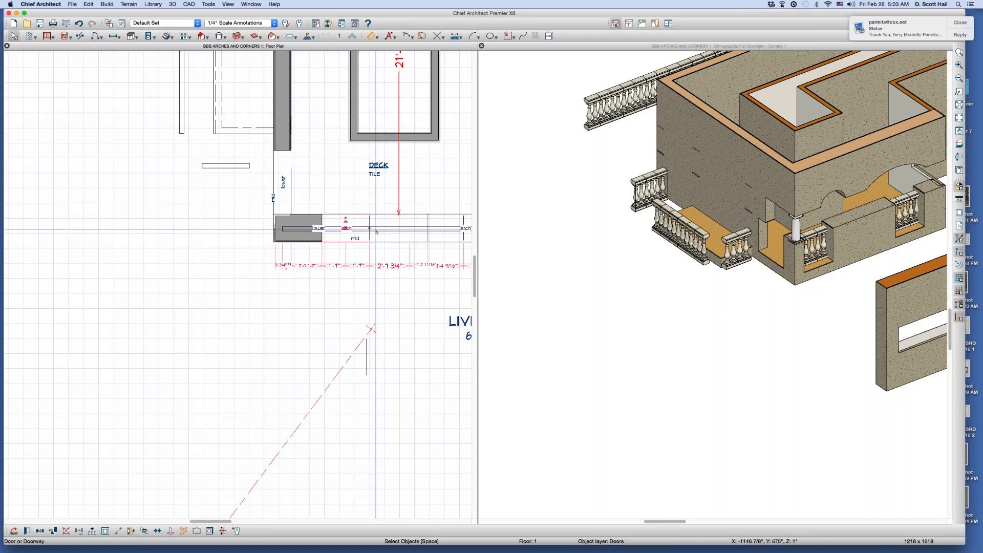
click(317, 227)
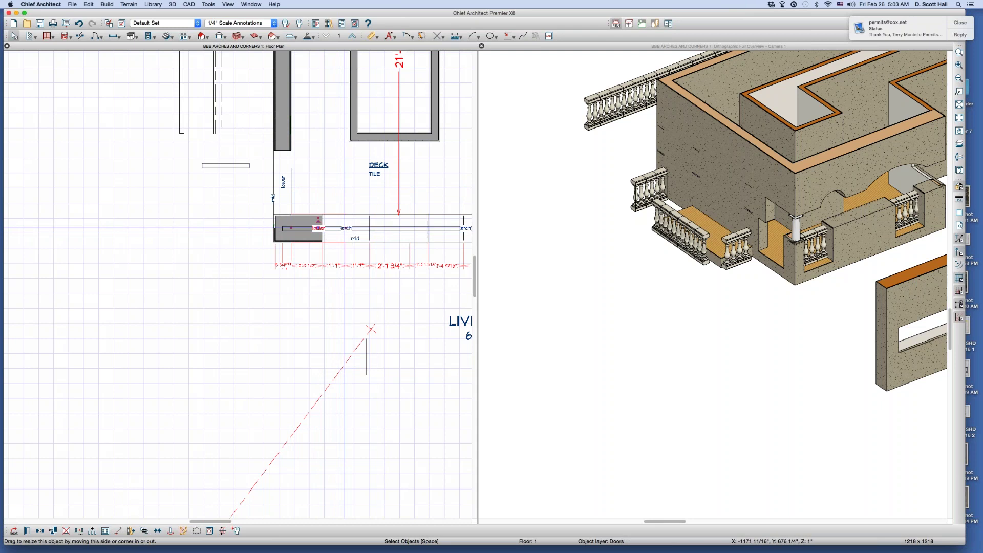
drag(344, 228, 399, 232)
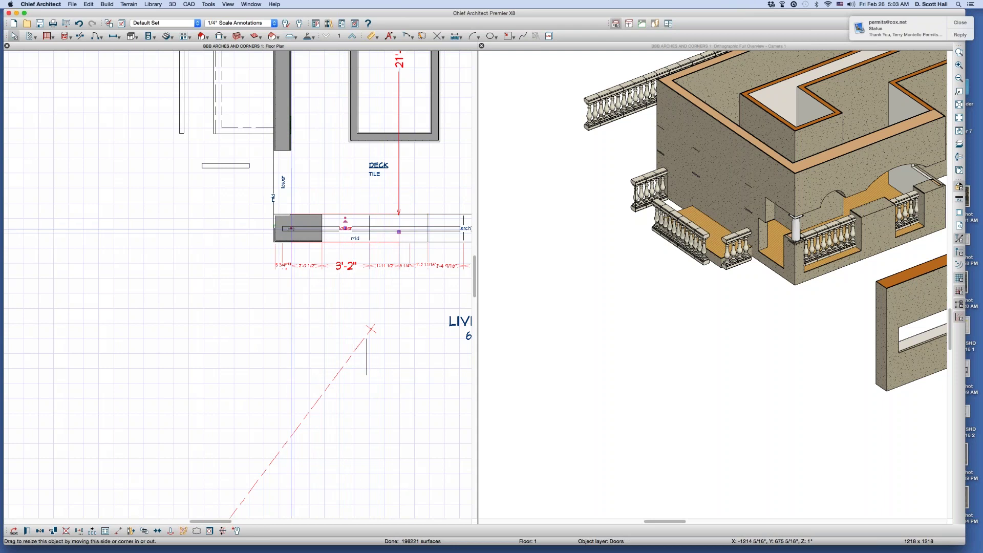
drag(291, 229, 323, 229)
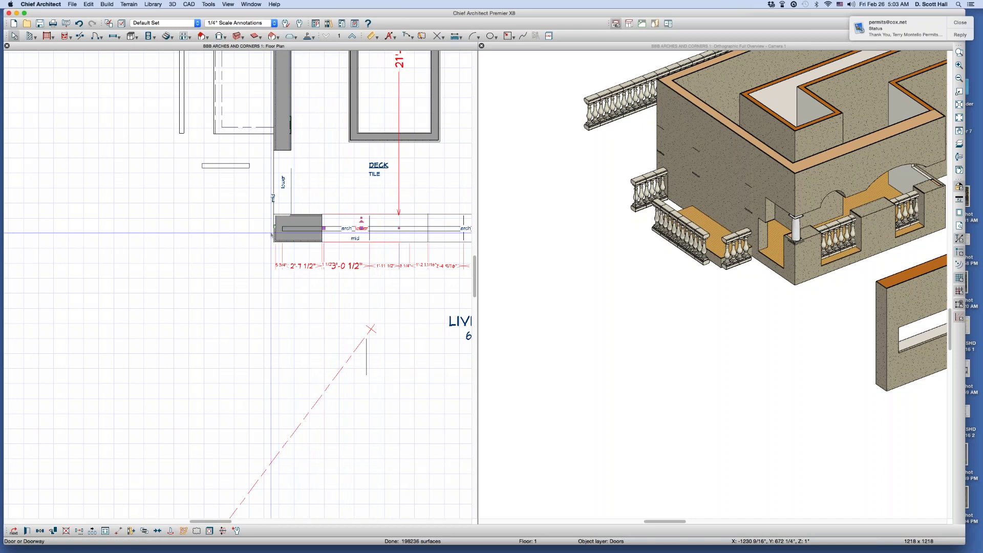
Copy the round corner column into the side wall's opening and shorten the lower doorway there so it ends at the column
click(282, 234)
drag(283, 234, 282, 172)
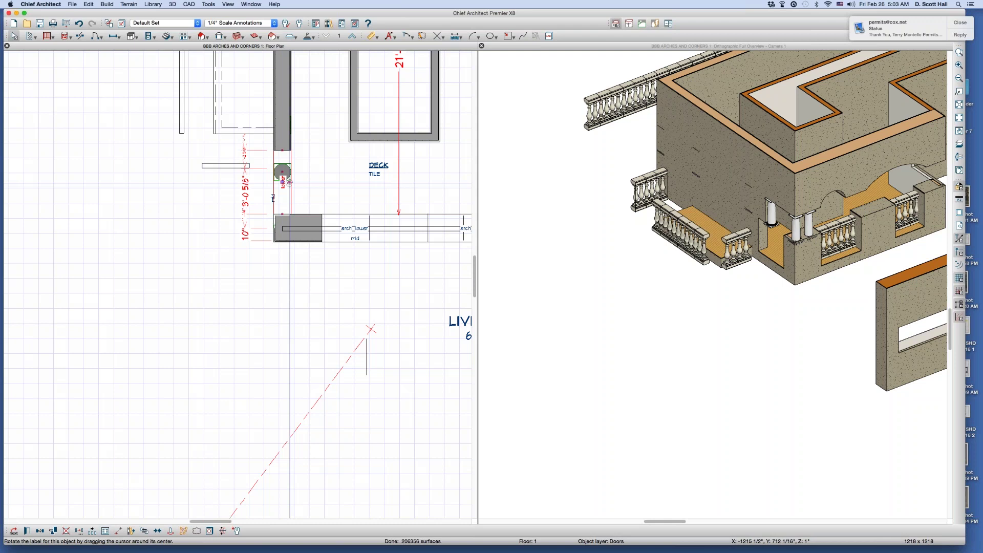
drag(281, 212, 280, 161)
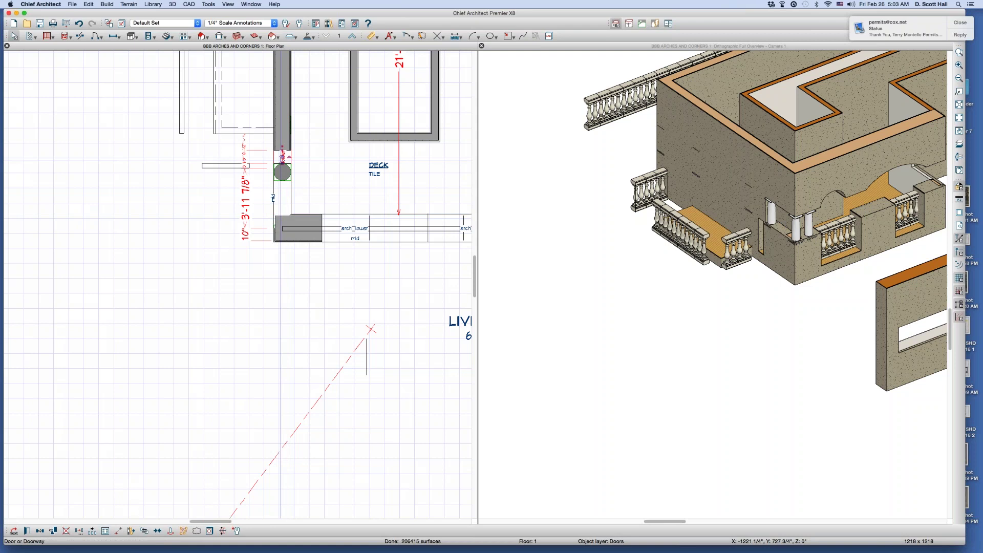
Copy the shortened side wall doorway to the other side of the column, between the column and the building's corner
click(281, 156)
drag(281, 157, 281, 185)
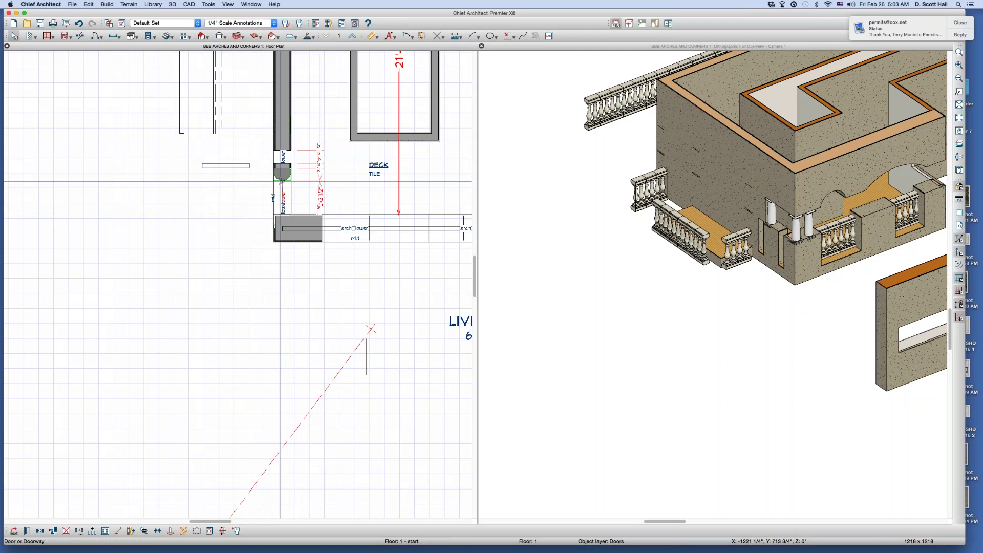
scroll(755, 236, up, 3)
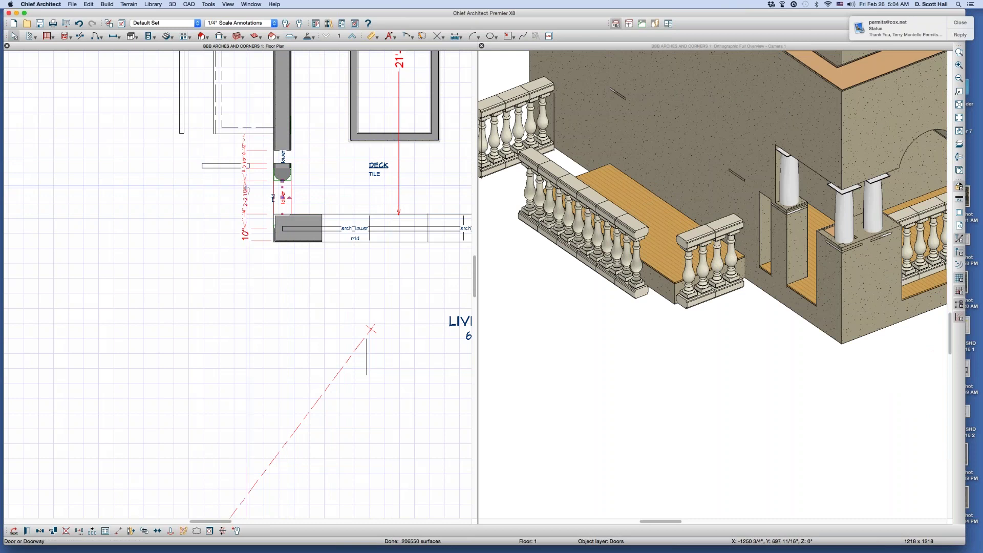
scroll(244, 141, down, 2)
scroll(269, 217, down, 1)
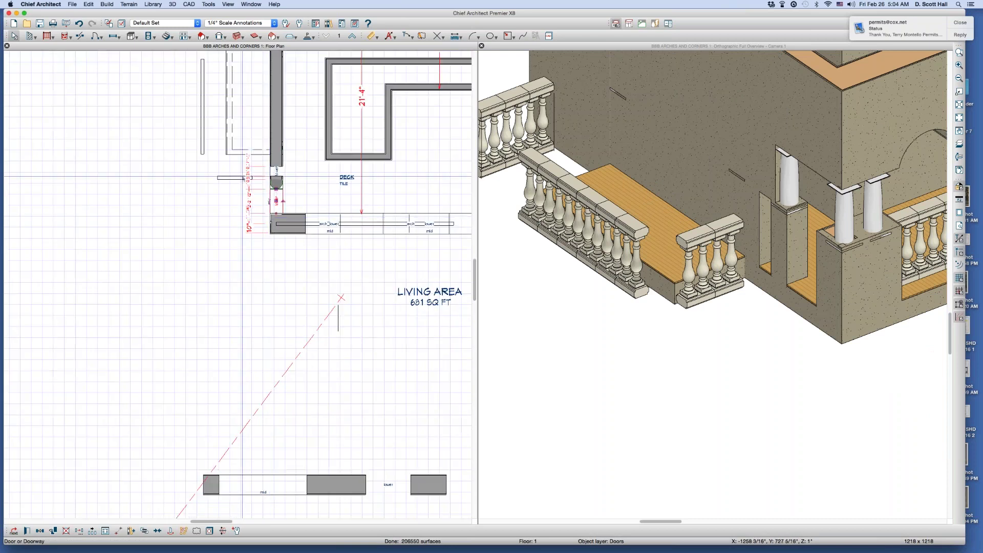
Move the loose short railing onto the side deck platform and form a three-sided balustrade that returns to the building wall
scroll(256, 223, down, 1)
scroll(212, 120, up, 1)
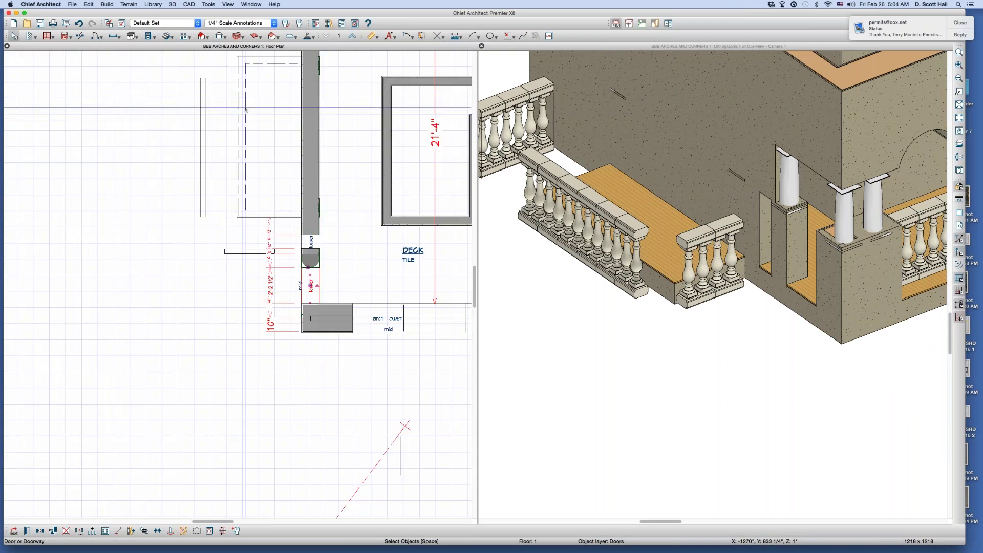
scroll(259, 130, down, 1)
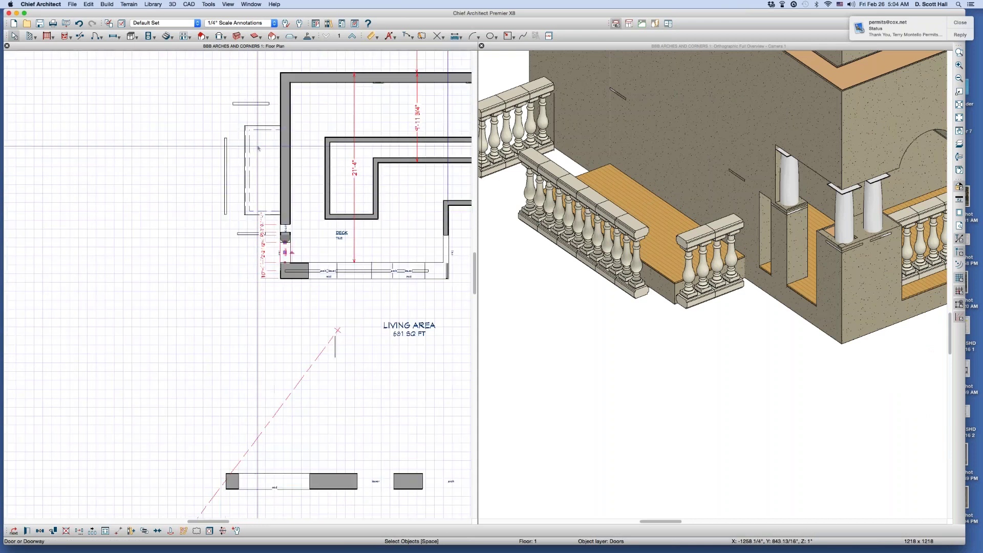
click(258, 214)
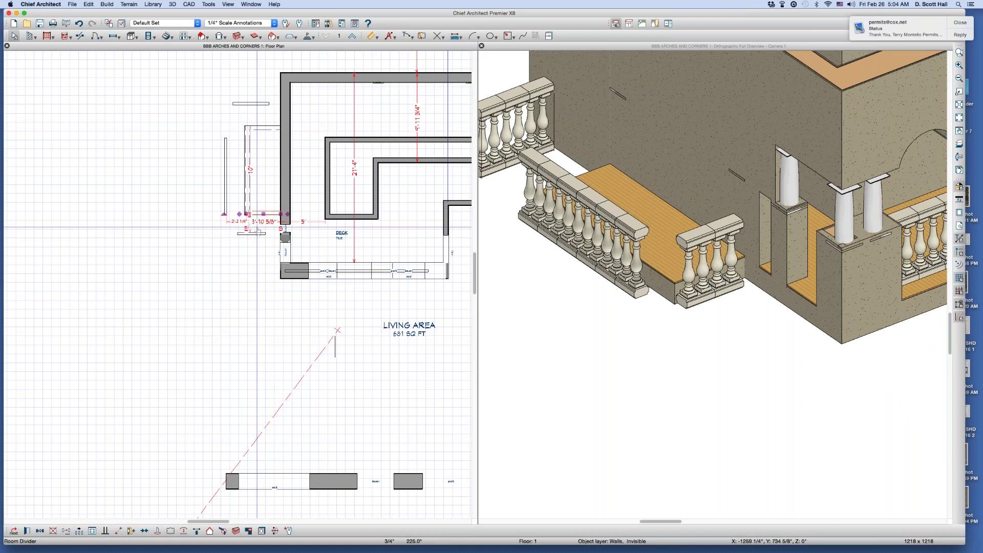
click(251, 233)
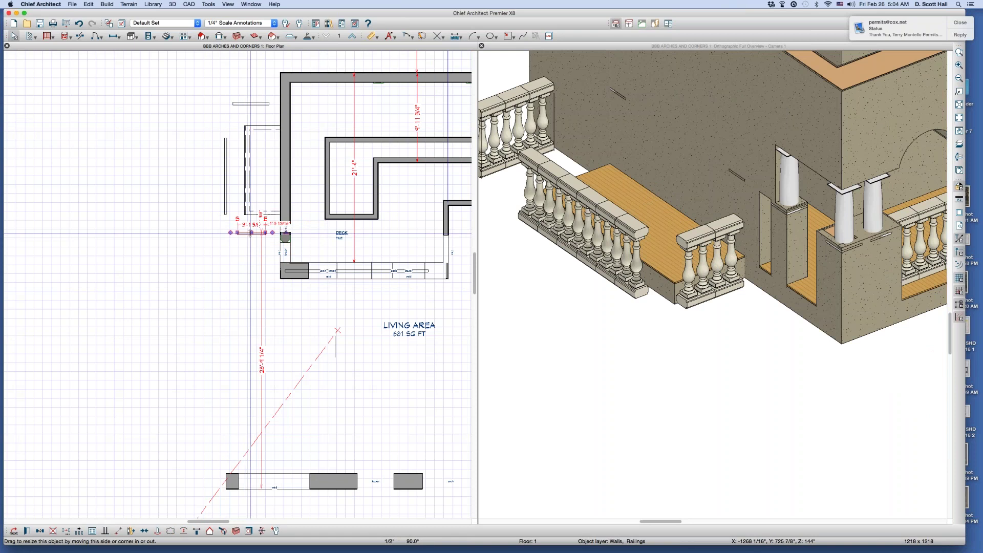
drag(251, 233, 267, 207)
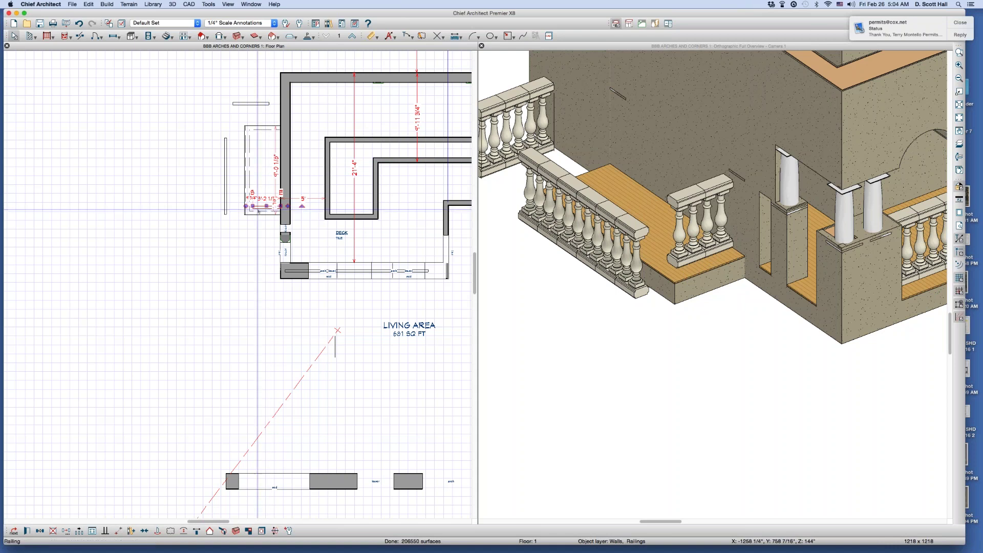
drag(246, 207, 284, 143)
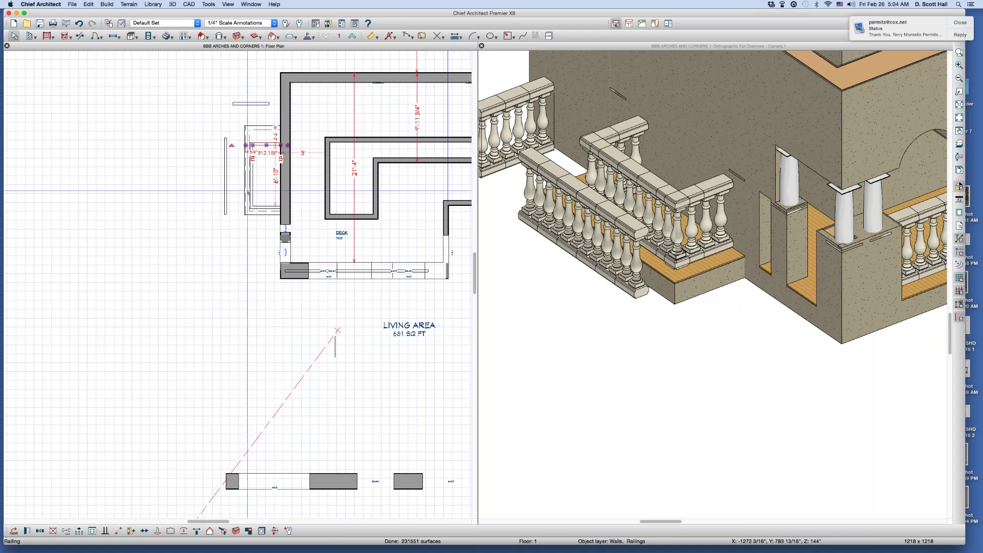
Move the loose long railing away from the building, clear of the platform, and view the platform's new balustrade up close in 3D
click(226, 177)
drag(226, 176, 100, 172)
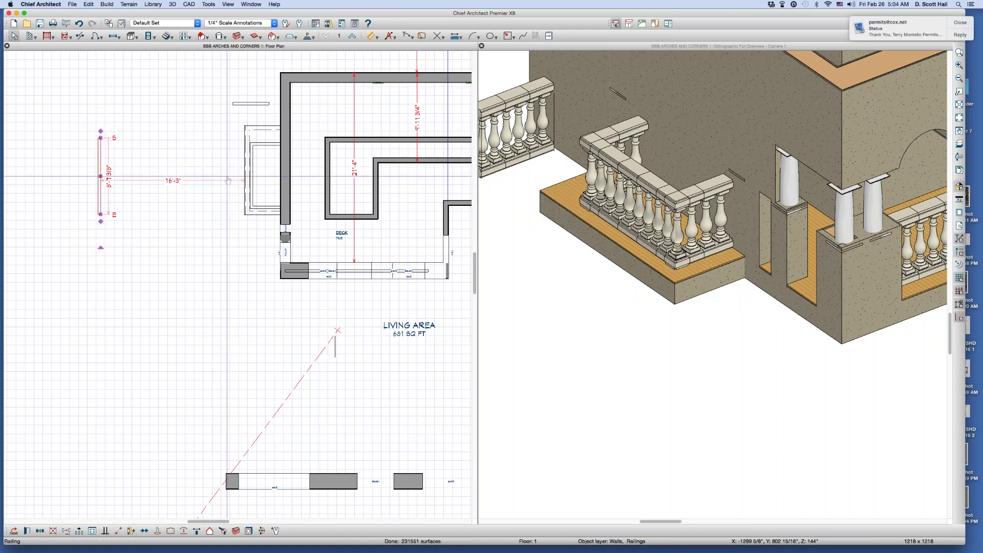
click(602, 220)
scroll(601, 220, up, 3)
scroll(602, 220, up, 2)
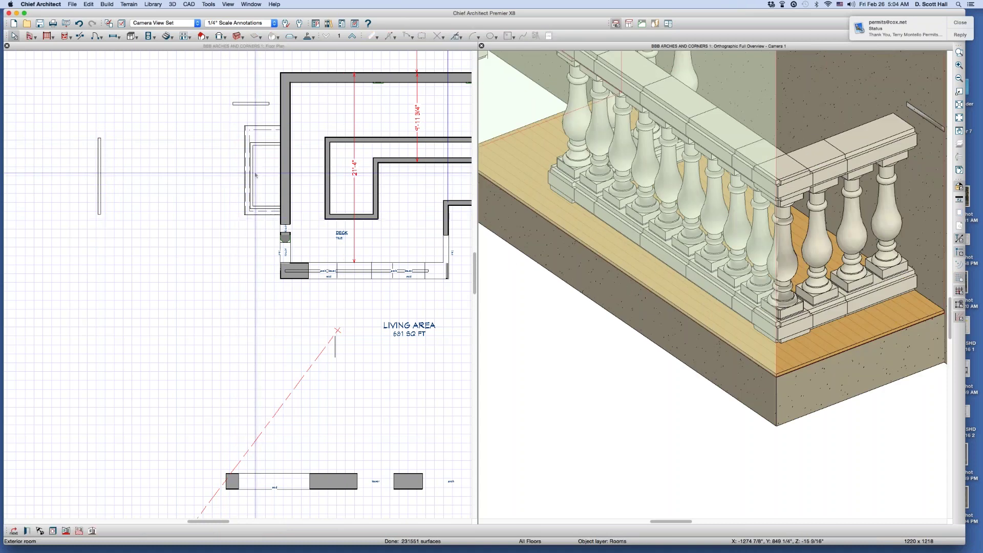
Shift the long front run of the platform's balustrade about 5 inches outward, closer to the platform's outer edge
click(255, 175)
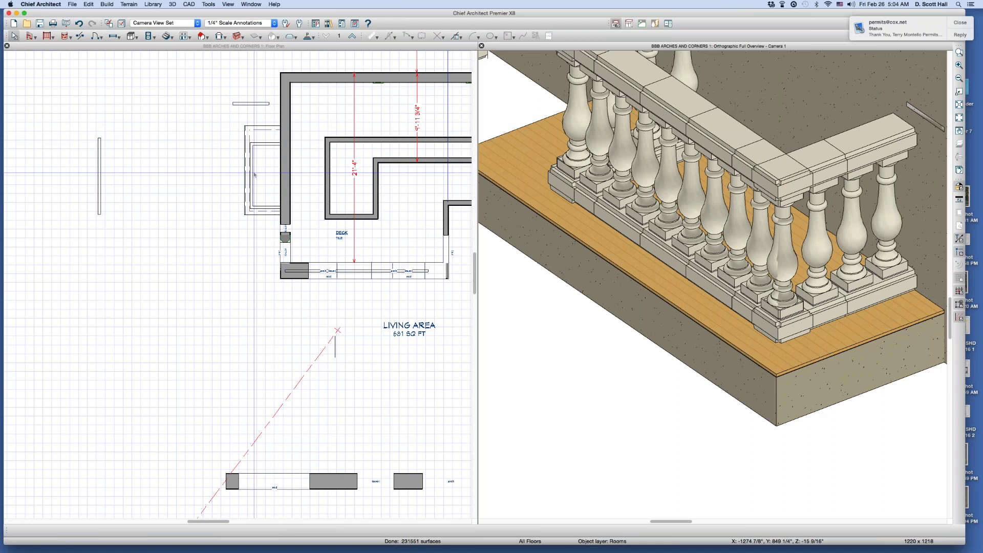
scroll(255, 174, up, 3)
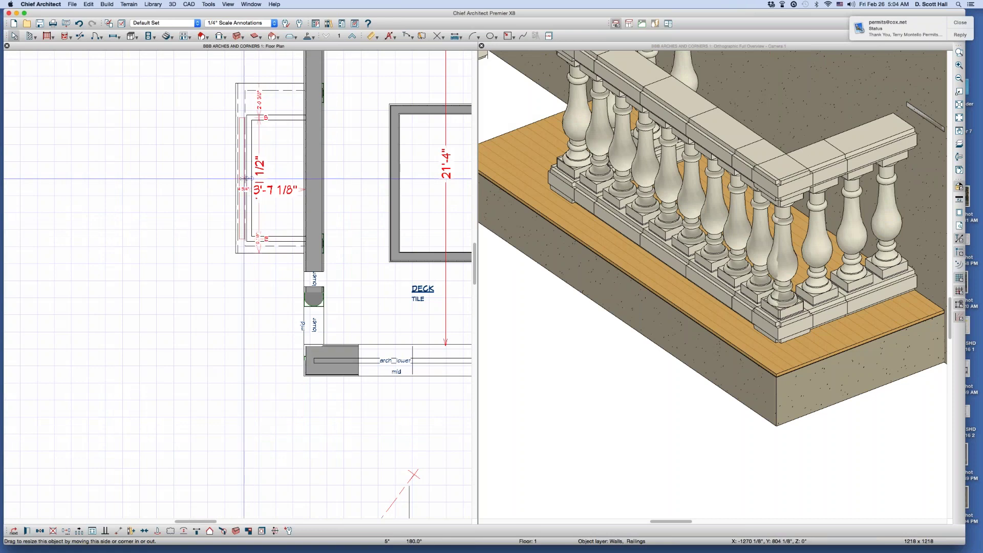
drag(247, 178, 244, 178)
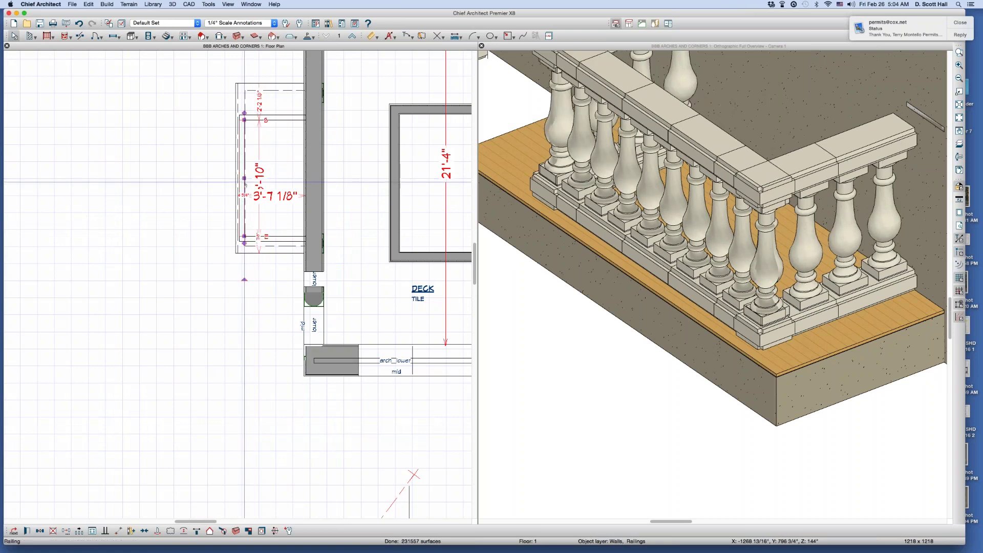
Examine the platform's balustrade and its relation to the rest of the building in the plan and the 3D overview
scroll(248, 219, down, 3)
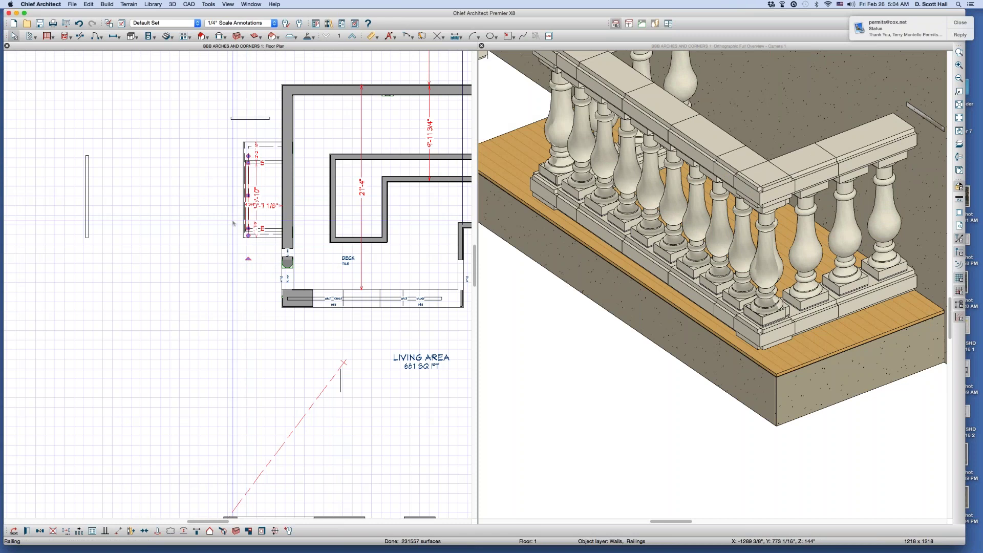
scroll(233, 223, down, 2)
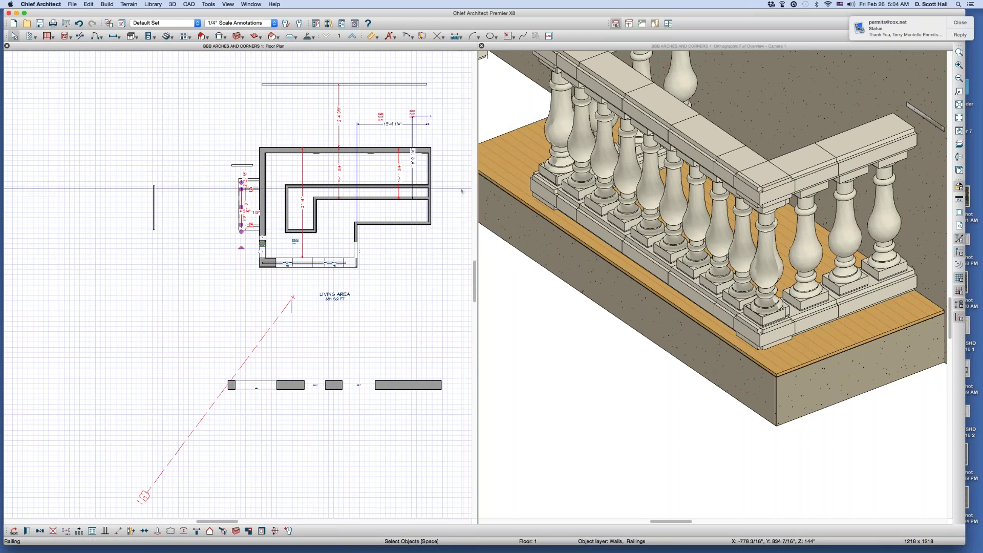
scroll(205, 219, down, 2)
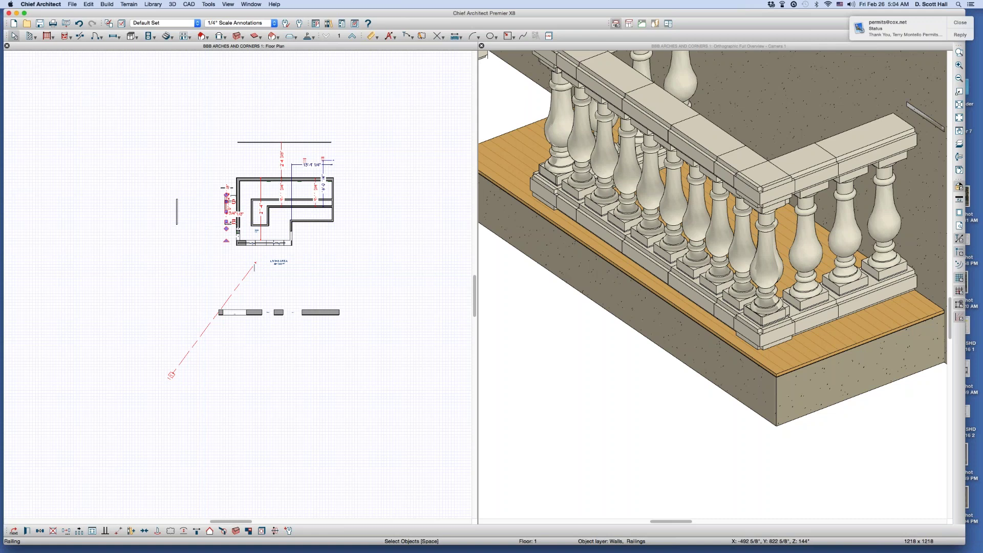
scroll(811, 192, down, 5)
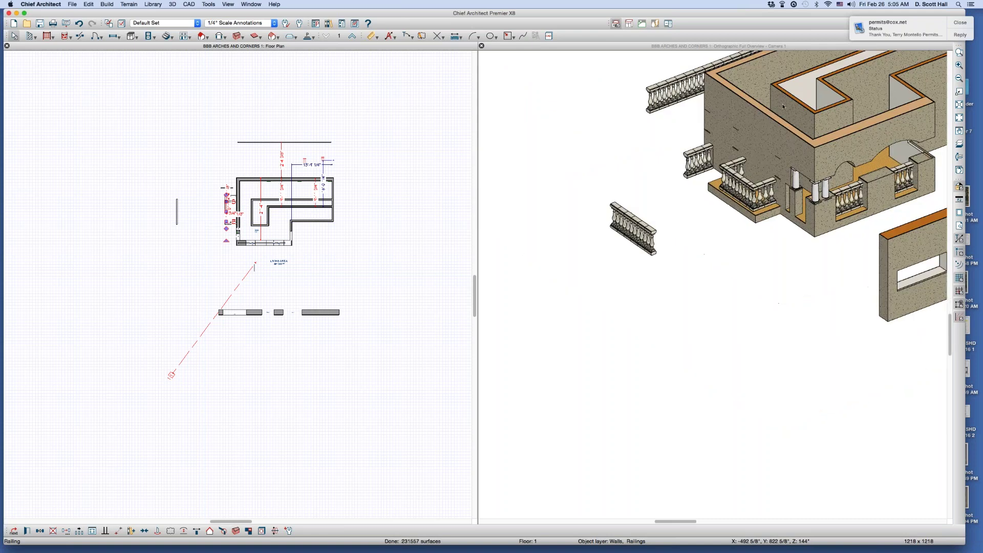
scroll(783, 107, up, 3)
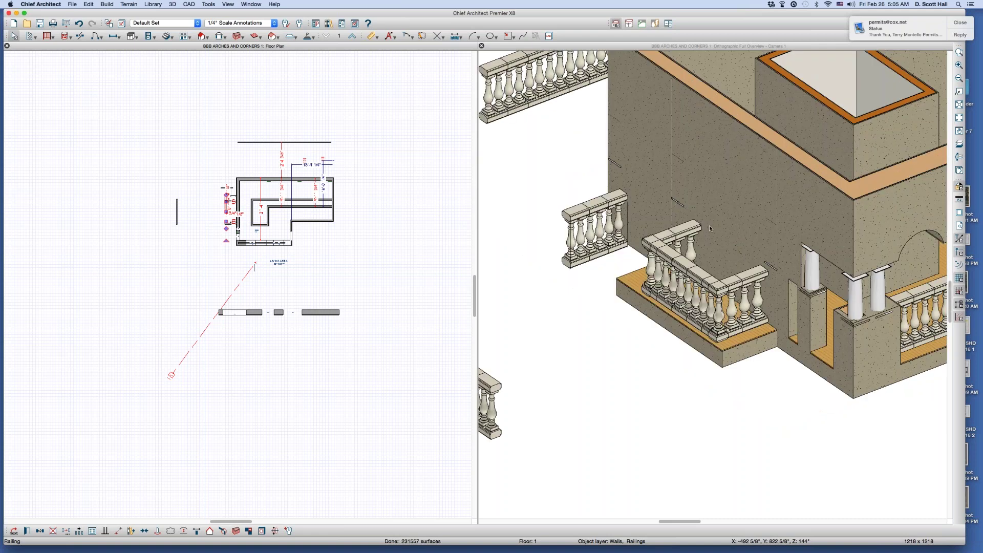
scroll(203, 197, up, 2)
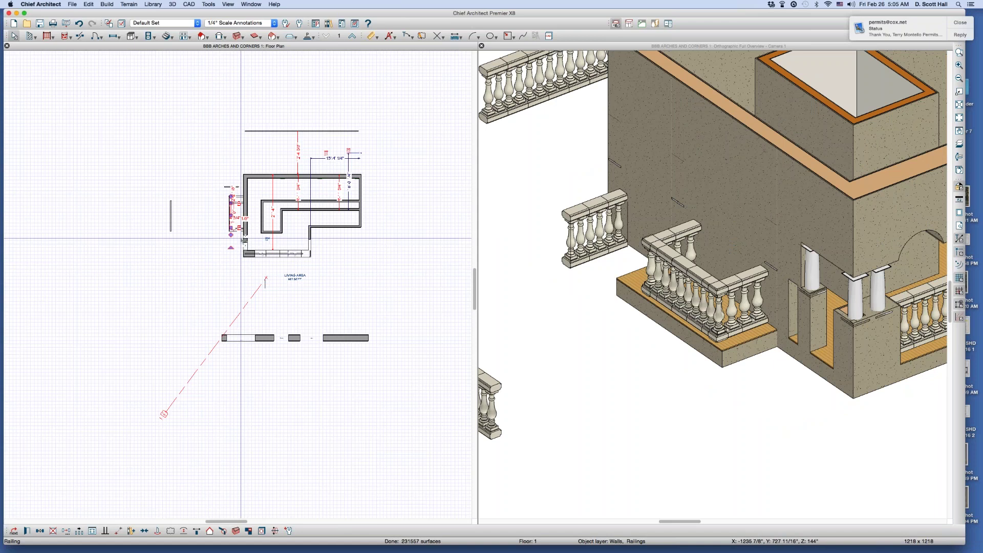
scroll(242, 239, up, 2)
scroll(213, 401, up, 3)
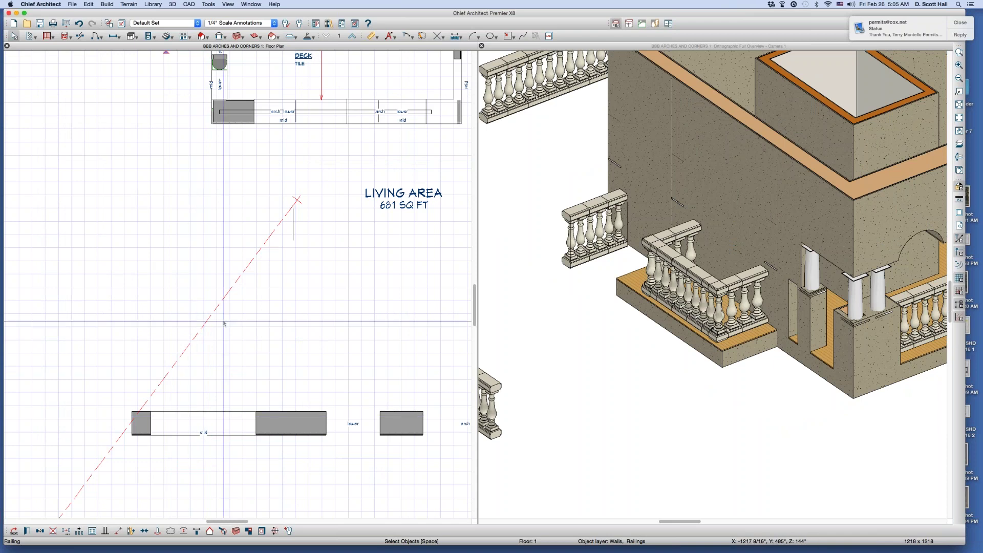
scroll(226, 324, down, 3)
scroll(670, 303, up, 2)
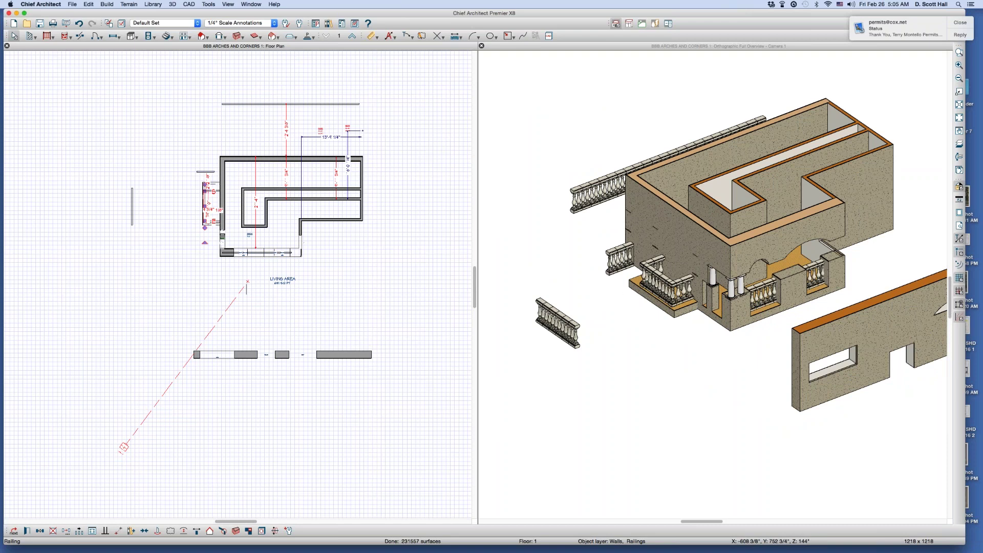
Examine the corner columns, the side wall's lower openings and the front wall's arched balustrade openings in the 3D overview
scroll(732, 307, up, 5)
scroll(732, 307, up, 3)
key(Escape)
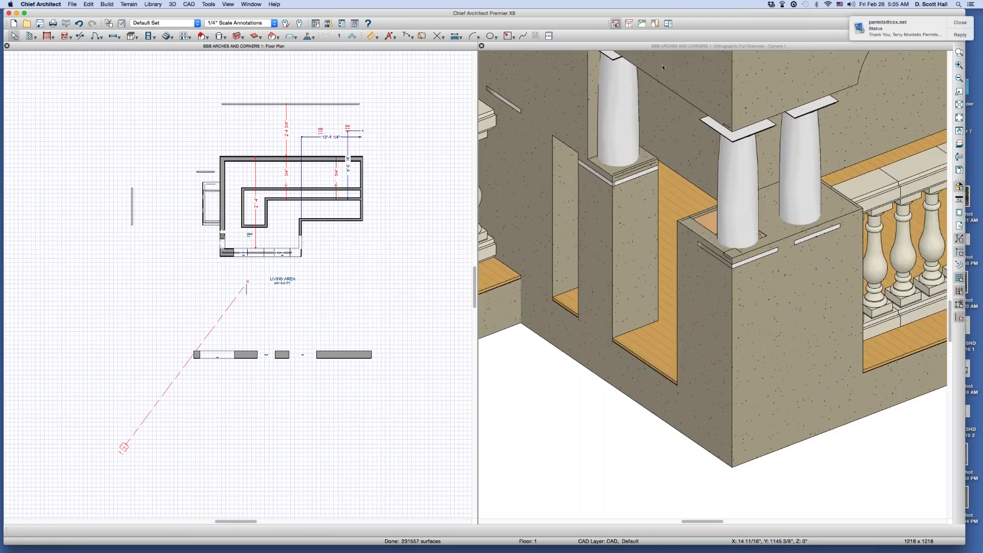
click(745, 233)
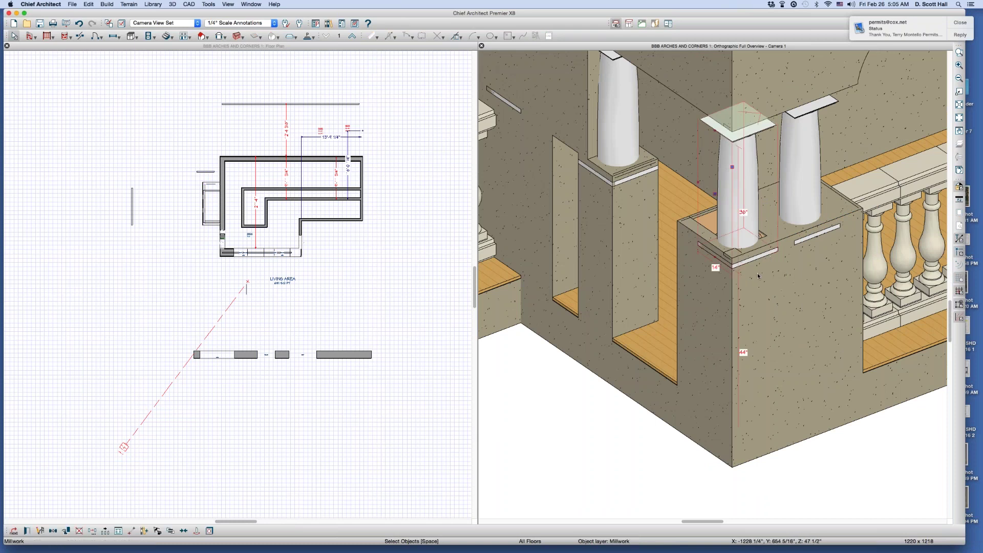
scroll(759, 277, down, 5)
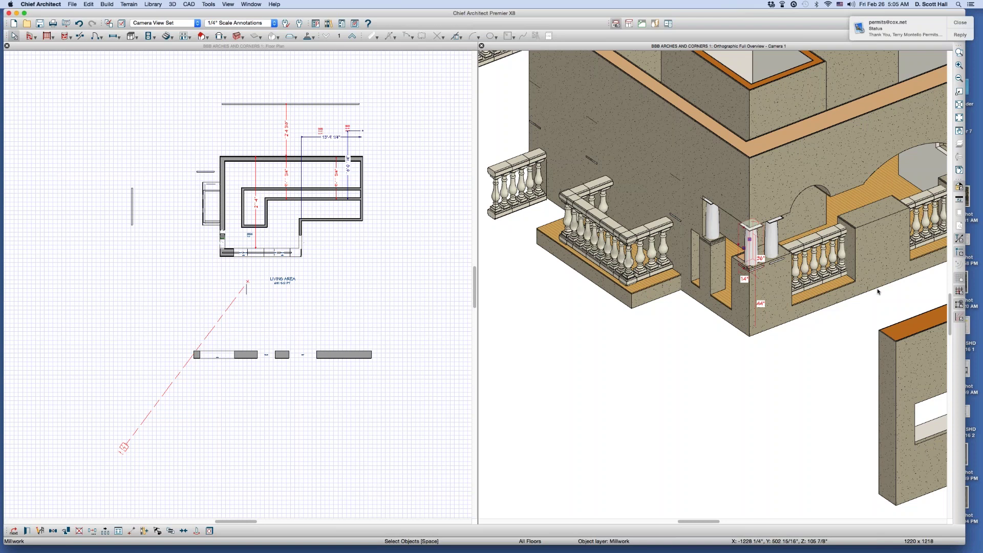
scroll(771, 227, down, 3)
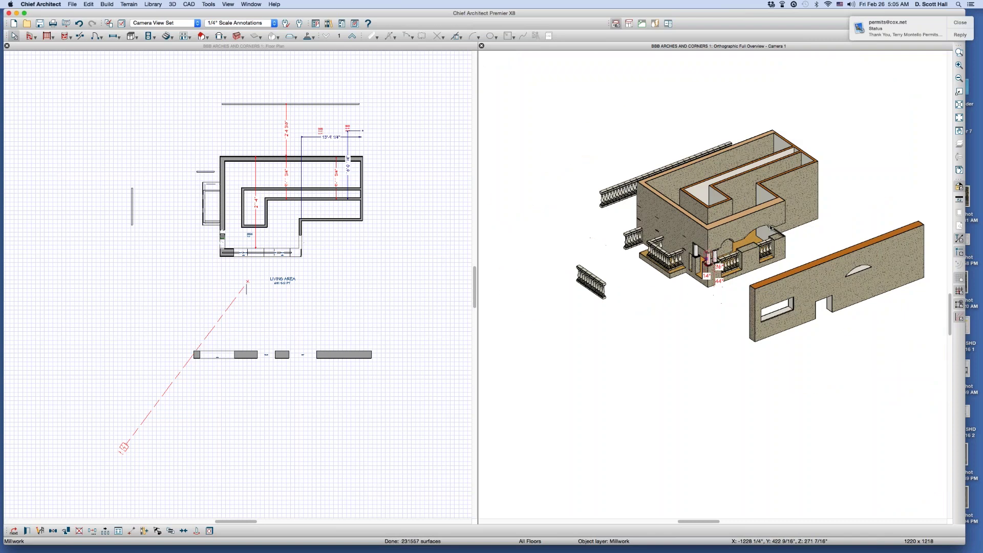
scroll(770, 227, up, 3)
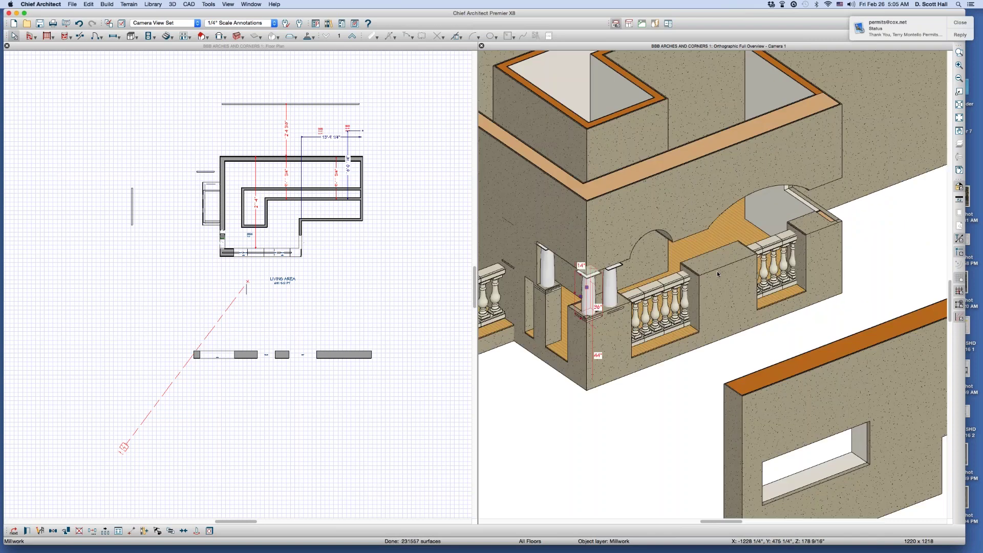
scroll(705, 290, down, 1)
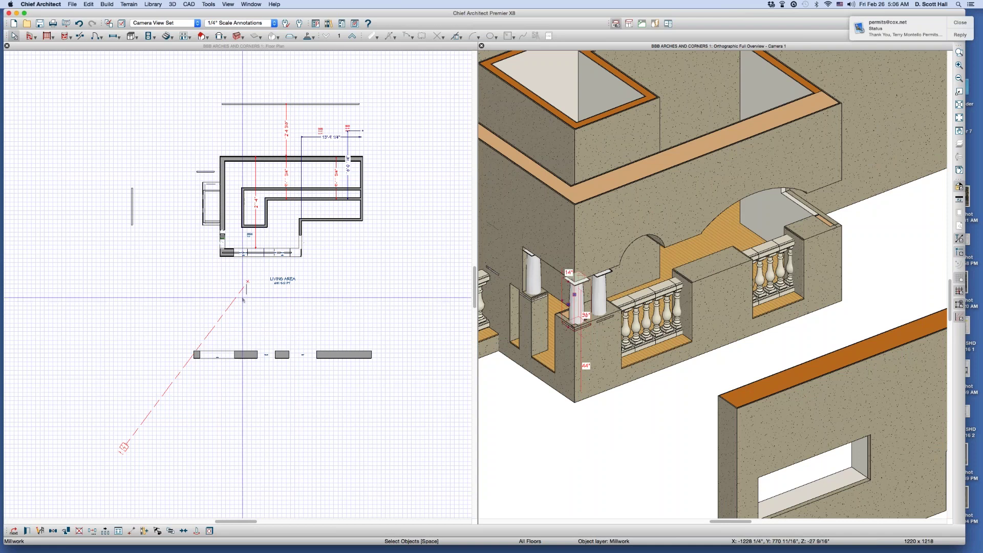
click(179, 330)
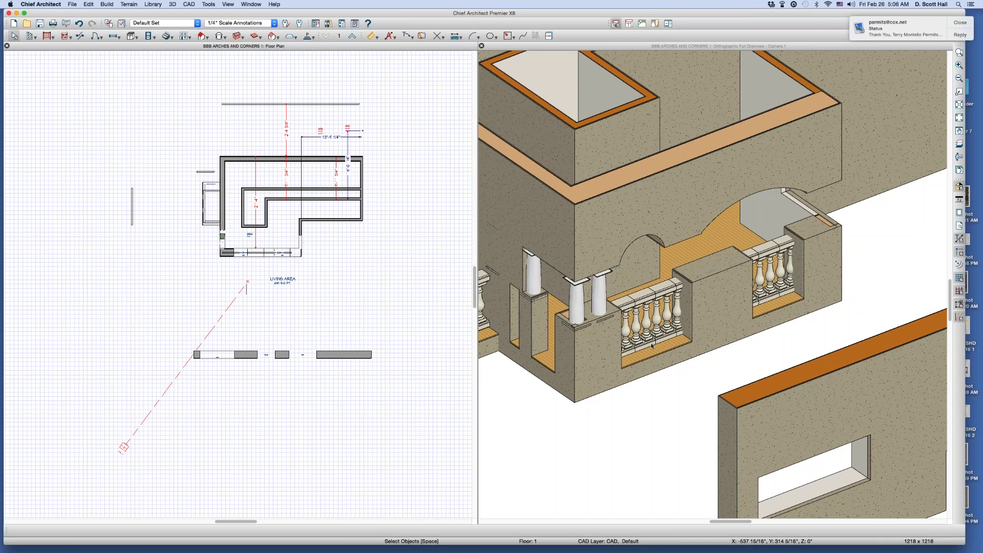
scroll(647, 347, down, 5)
scroll(627, 337, up, 5)
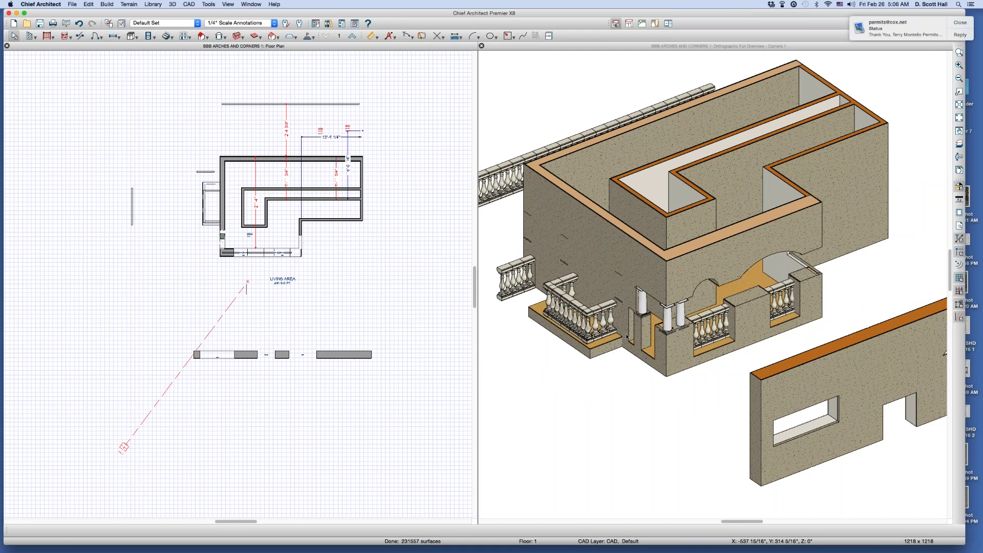
scroll(627, 337, up, 2)
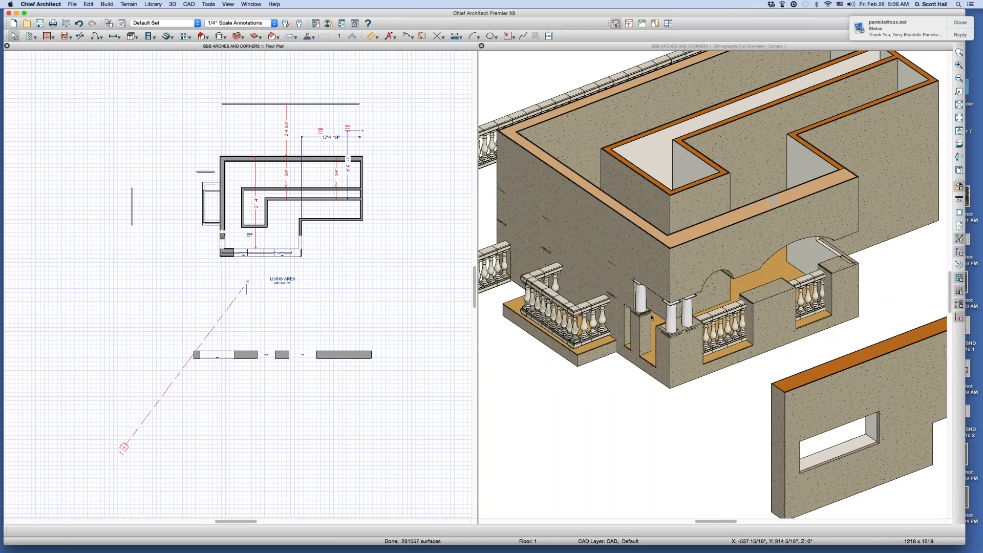
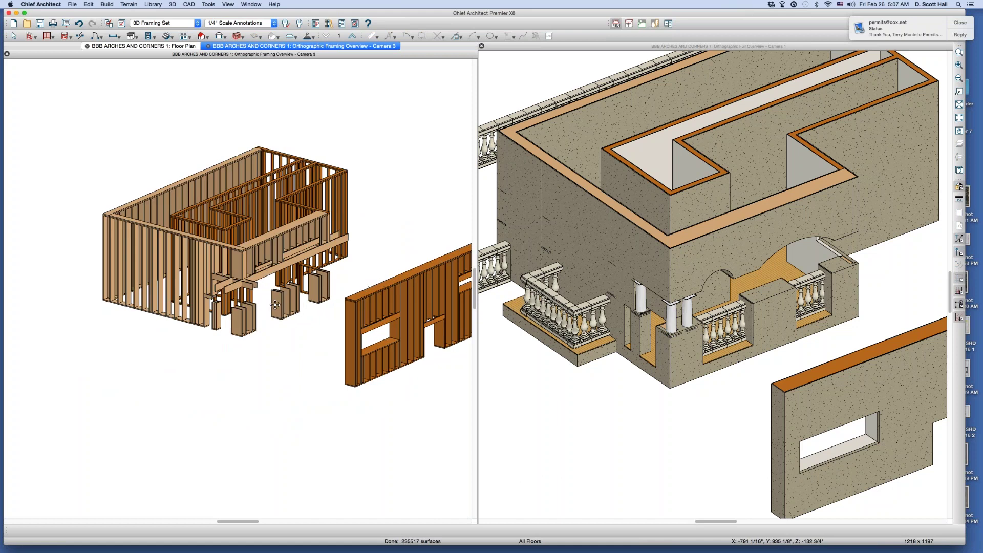
Inspect the framing at the building's corner openings and tile the framing overview, floor plan and full overview side by side
scroll(257, 313, up, 2)
mouse_move(257, 313)
mouse_down()
mouse_move(193, 334)
mouse_move(228, 307)
mouse_move(266, 320)
mouse_up()
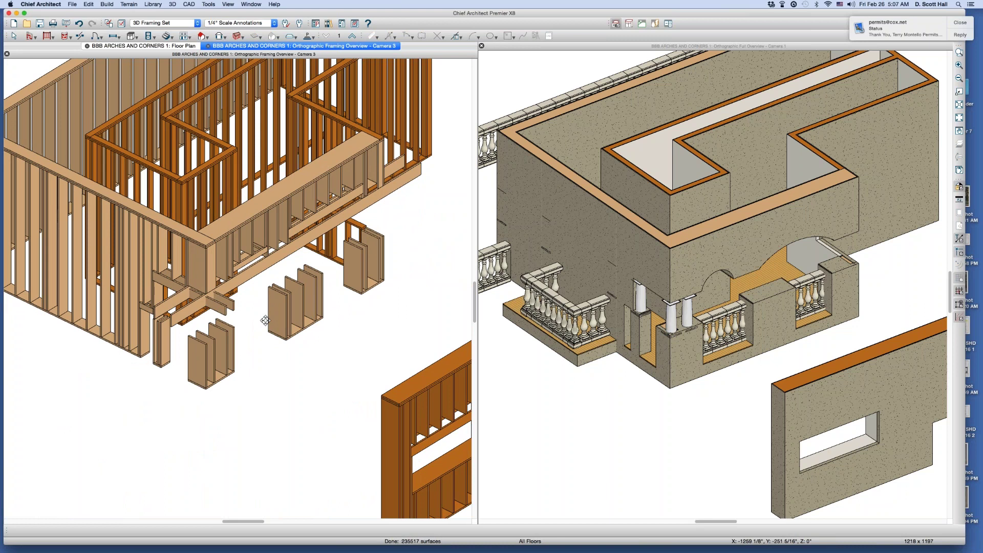
key(ctrl+Up)
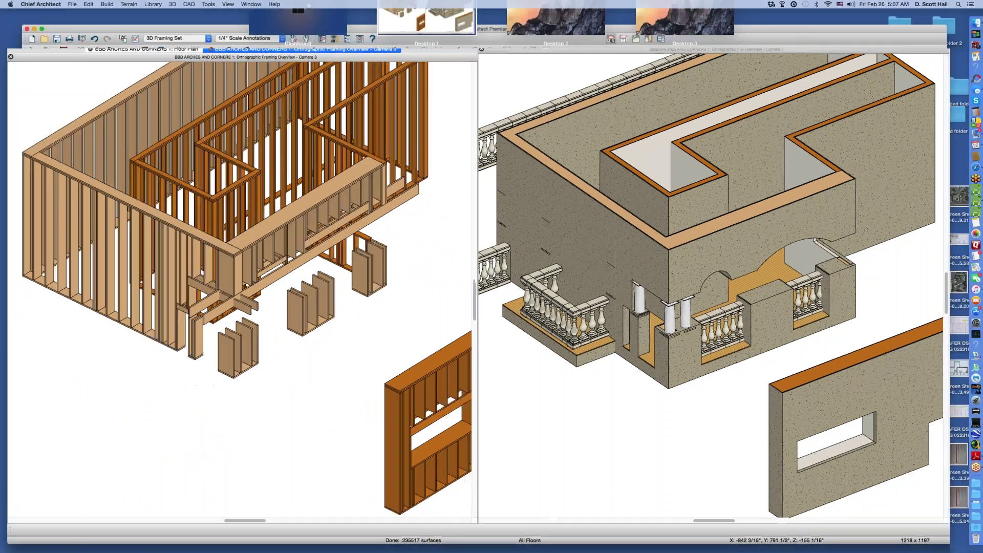
key(ctrl+Up)
key(F4)
key(F4)
key(super+shift+t)
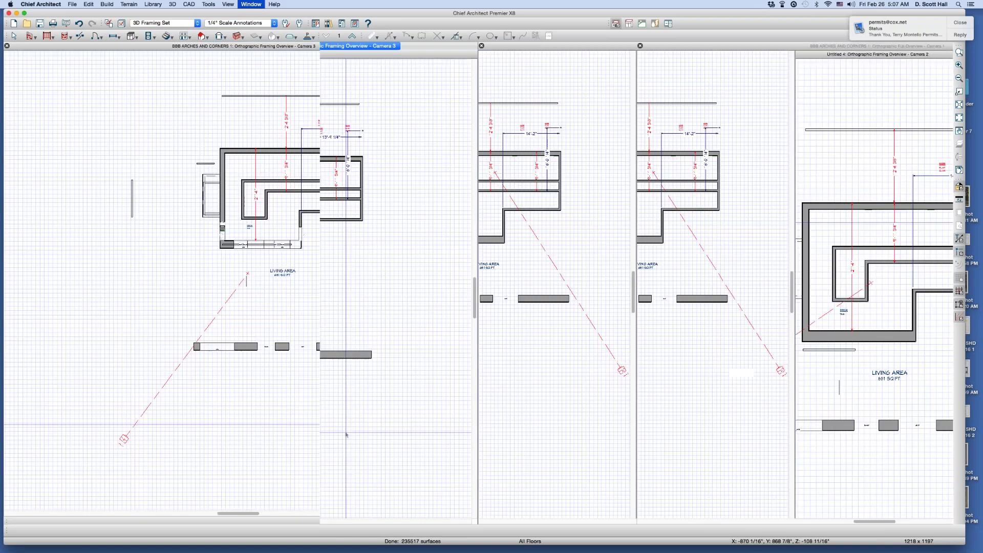
Create a cross section/elevation through the front wall's balustrade opening, looking toward the side wall, and frame the corner columns
click(436, 202)
scroll(436, 202, up, 5)
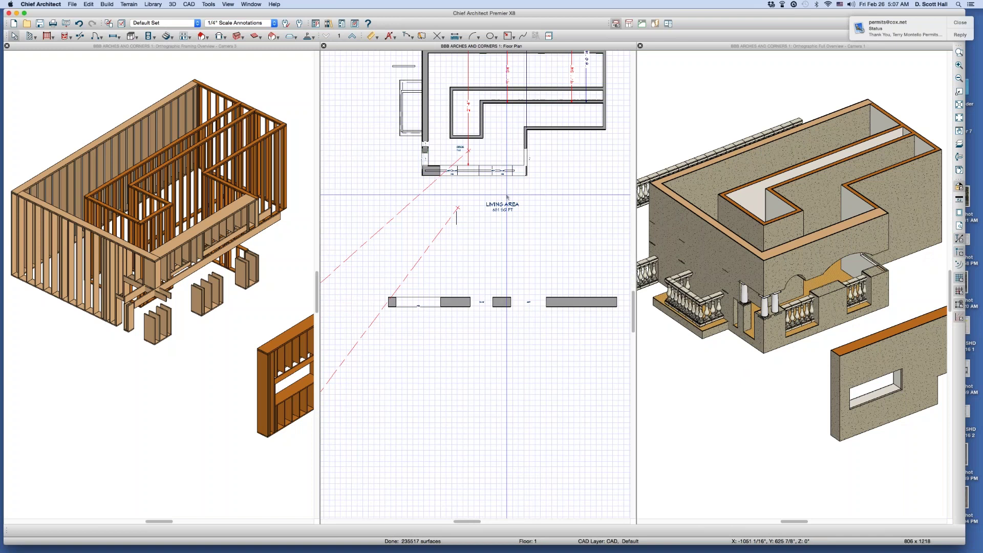
key(l)
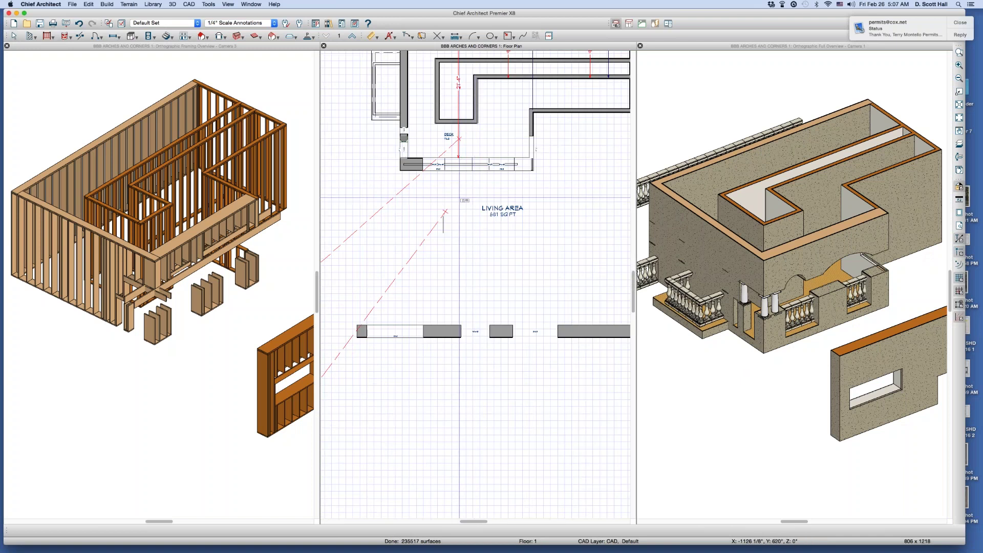
drag(462, 187, 349, 195)
scroll(430, 302, up, 3)
scroll(449, 290, up, 5)
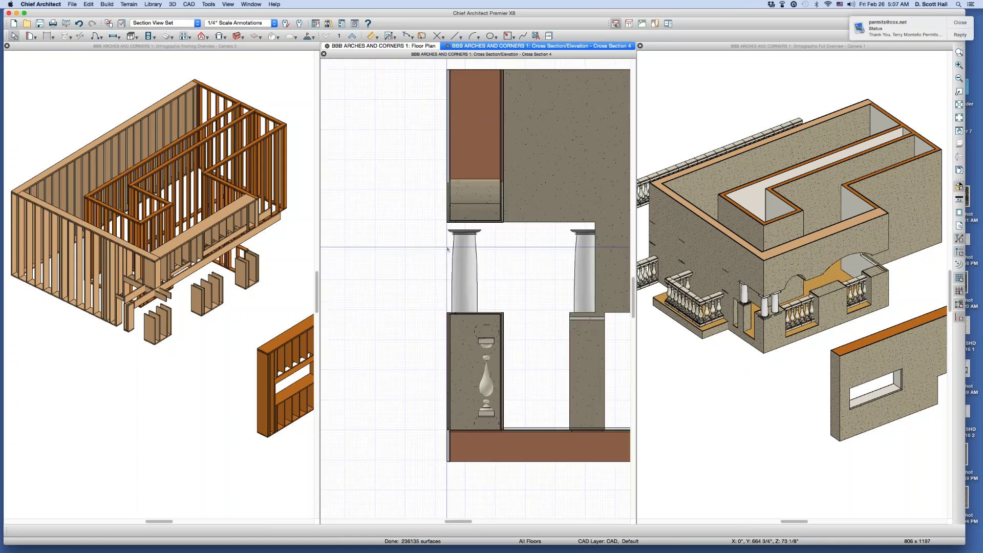